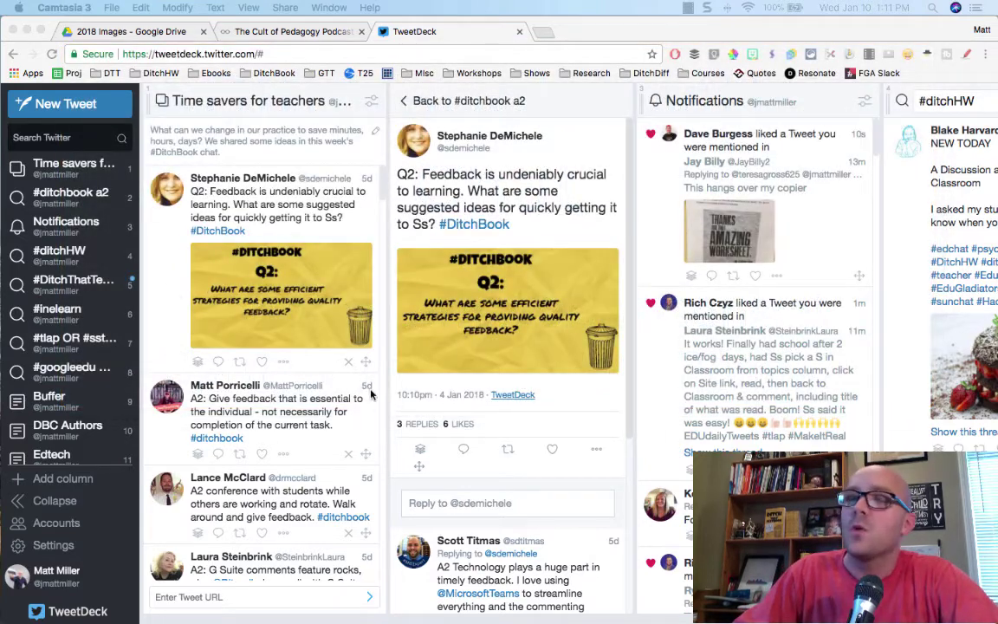
# Return from the Q2 question tweet's detail view to the #ditchbook a2 search results
pyautogui.click(464, 102)
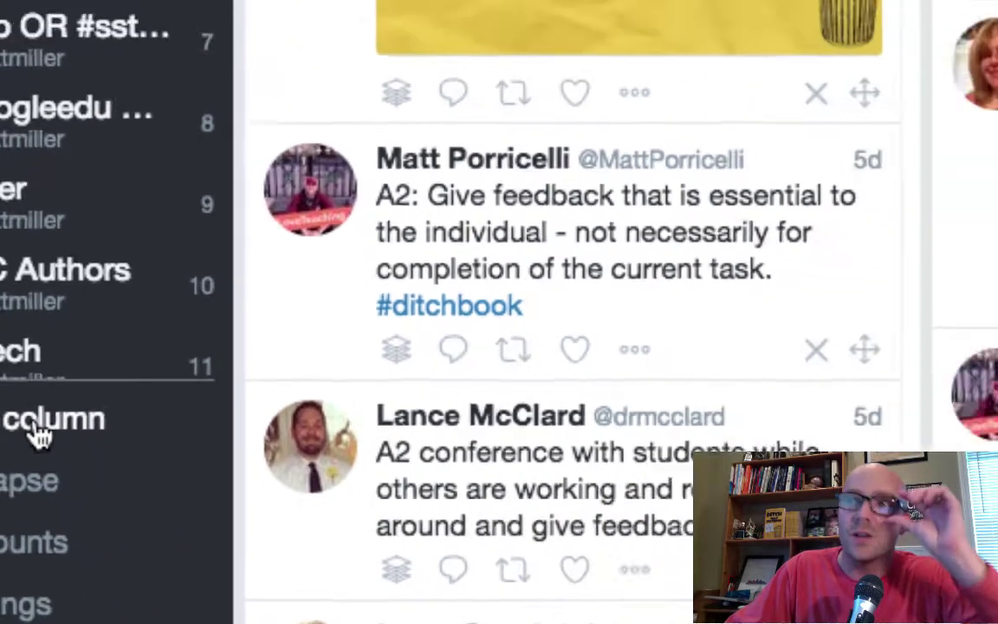
# Start creating a new collection for a Collection column, then dismiss the blank form without saving
pyautogui.click(232, 372)
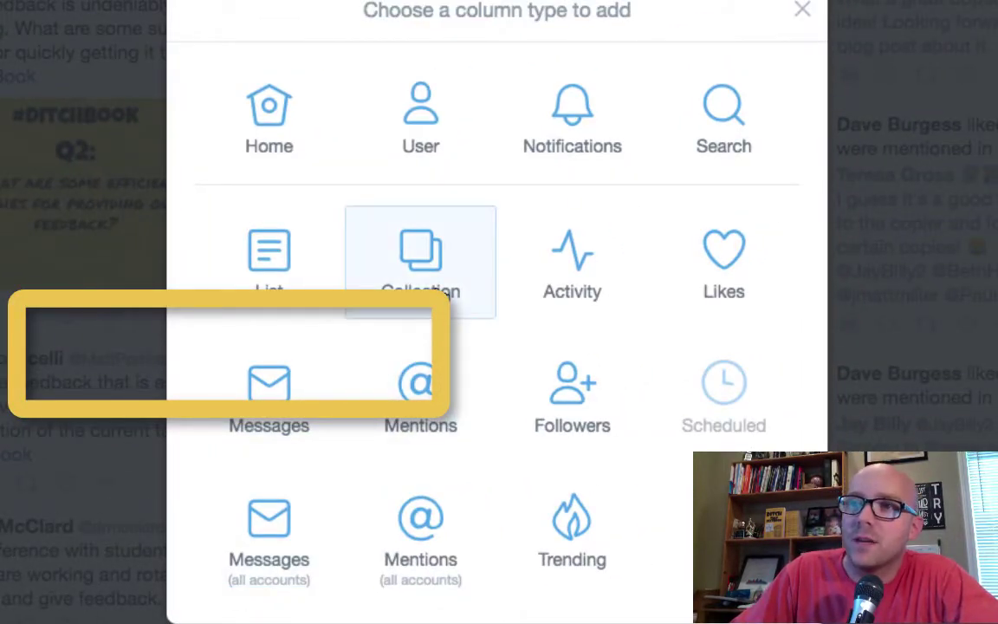
pyautogui.click(439, 296)
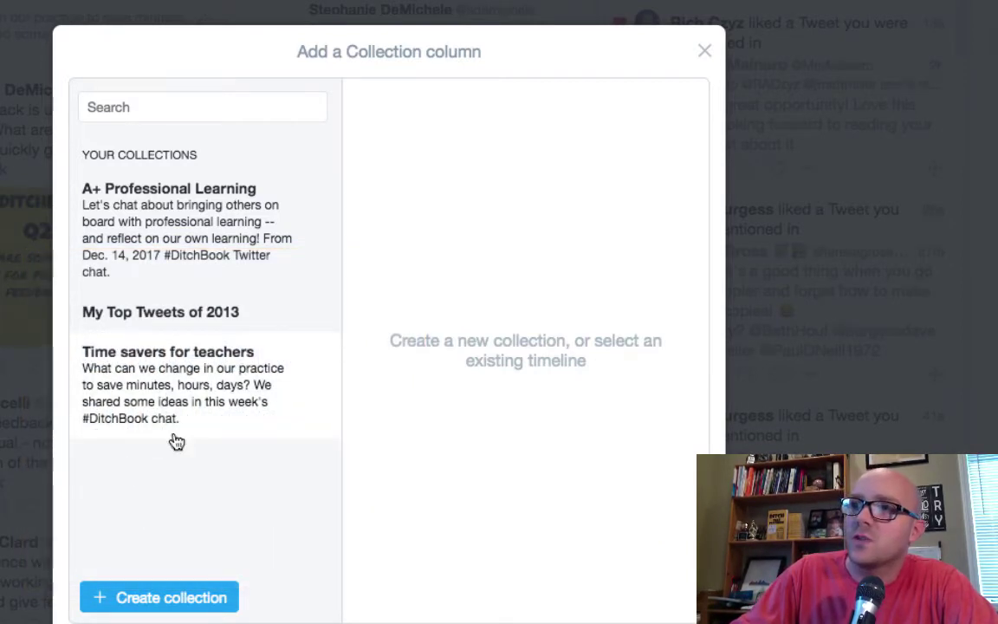
pyautogui.click(178, 597)
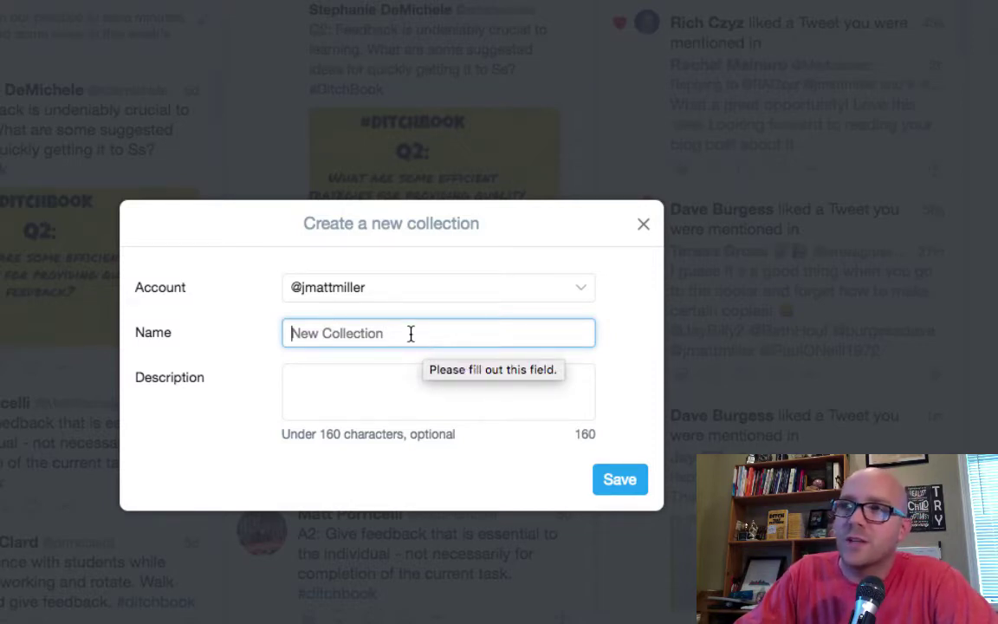
pyautogui.click(375, 390)
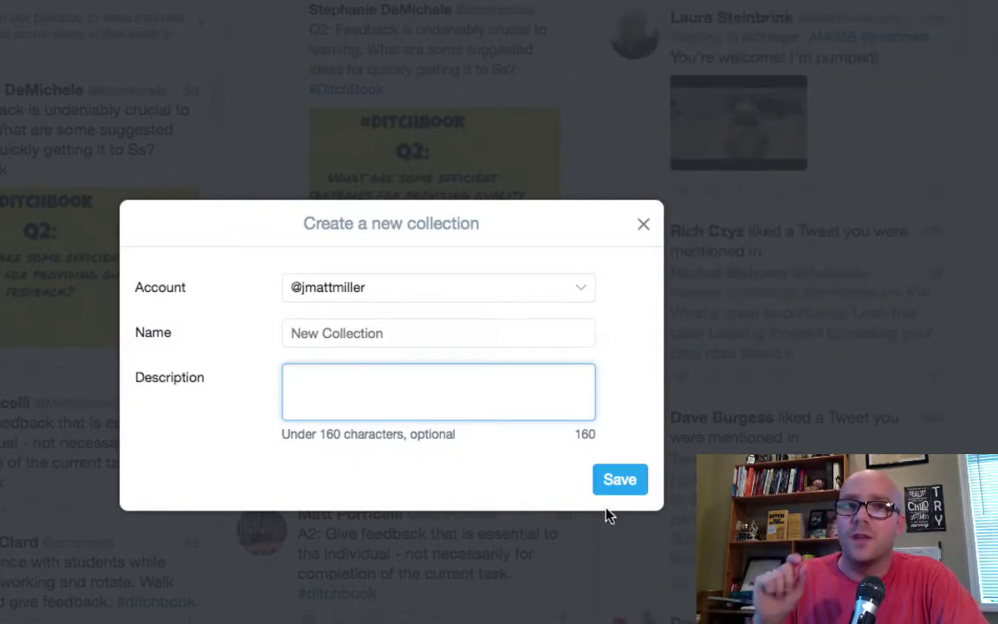
pyautogui.click(643, 224)
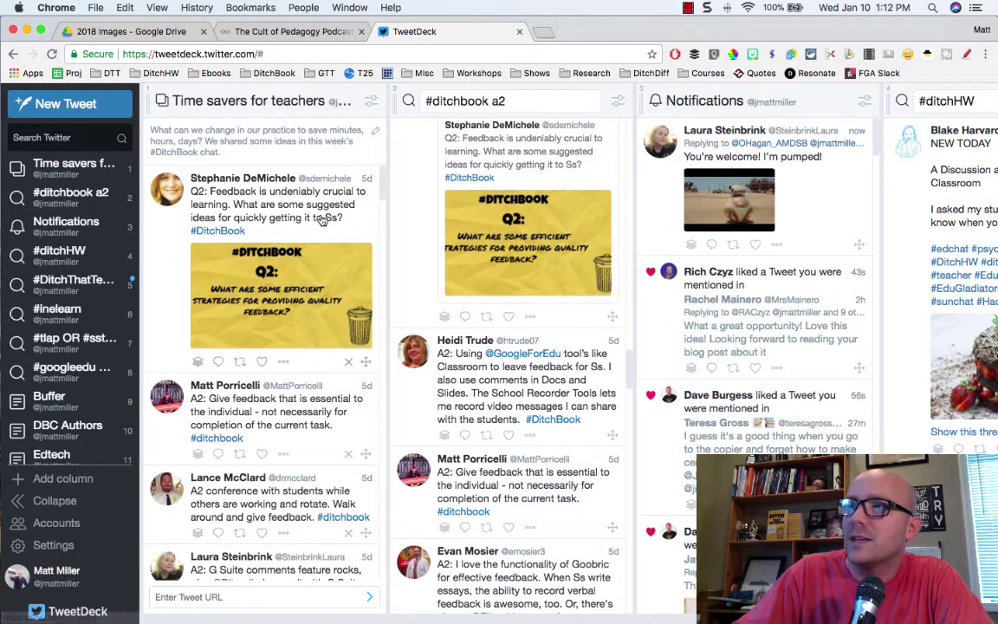
# Change the #ditchbook a2 column's search query to #ditchbook and run it
pyautogui.moveTo(264, 212); pyautogui.dragTo(259, 368)
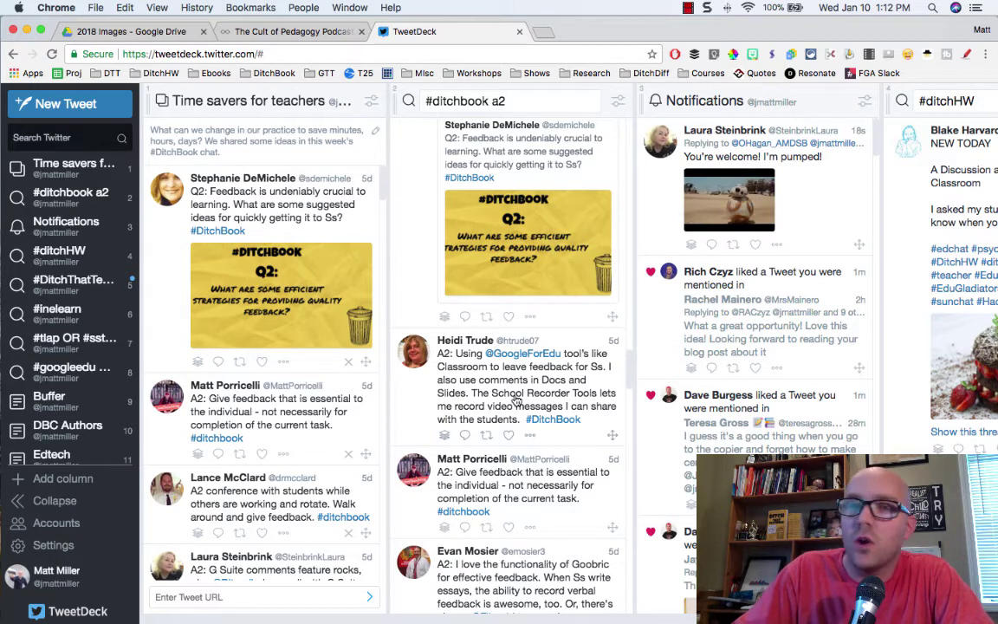
pyautogui.click(500, 102)
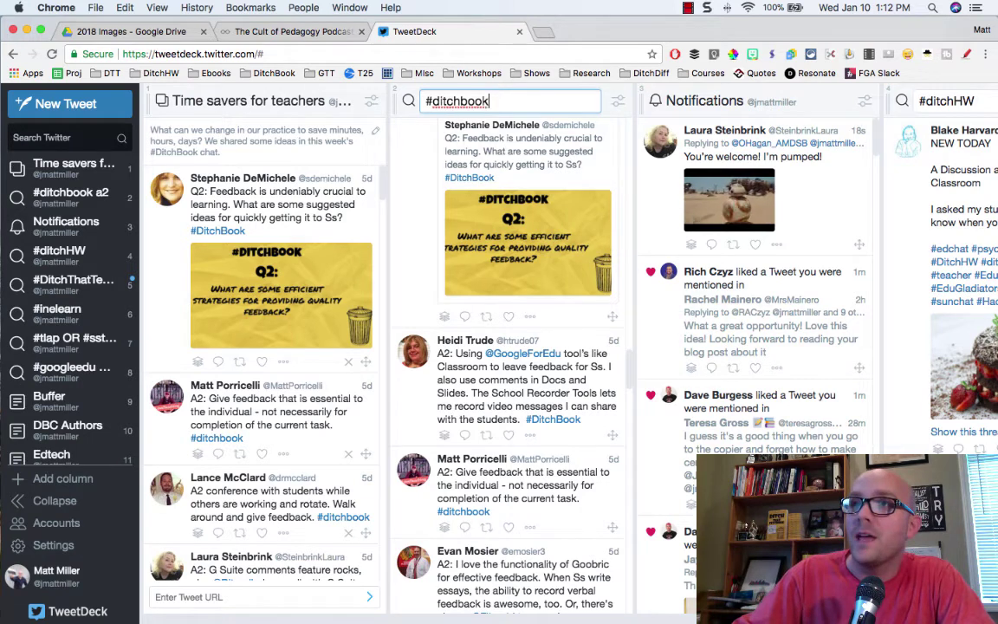
pyautogui.press('Return')
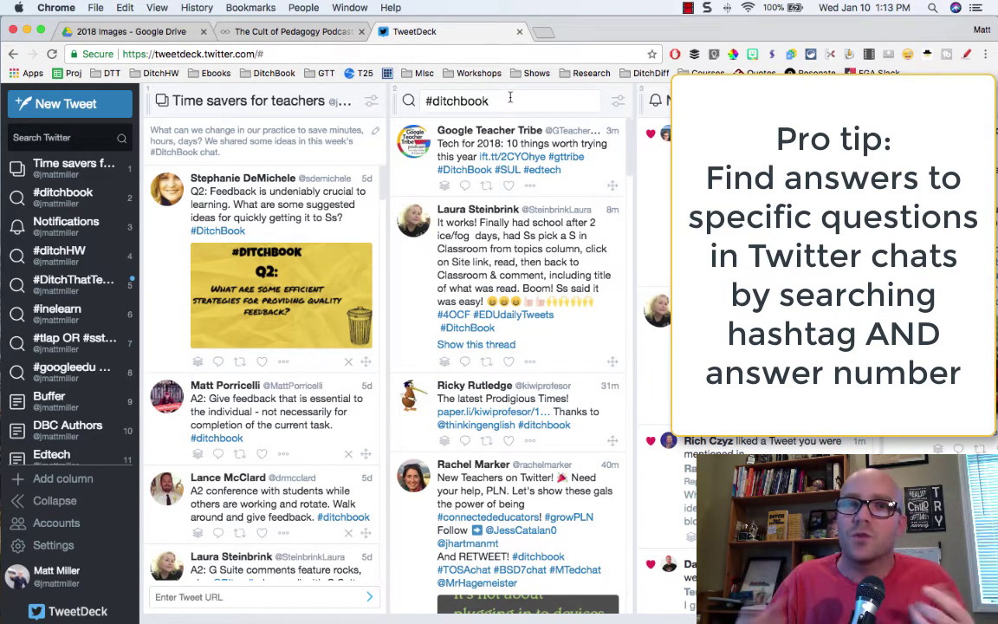
# Narrow the search column to answers for the first chat question with the query #ditchbook a1
pyautogui.click(510, 99)
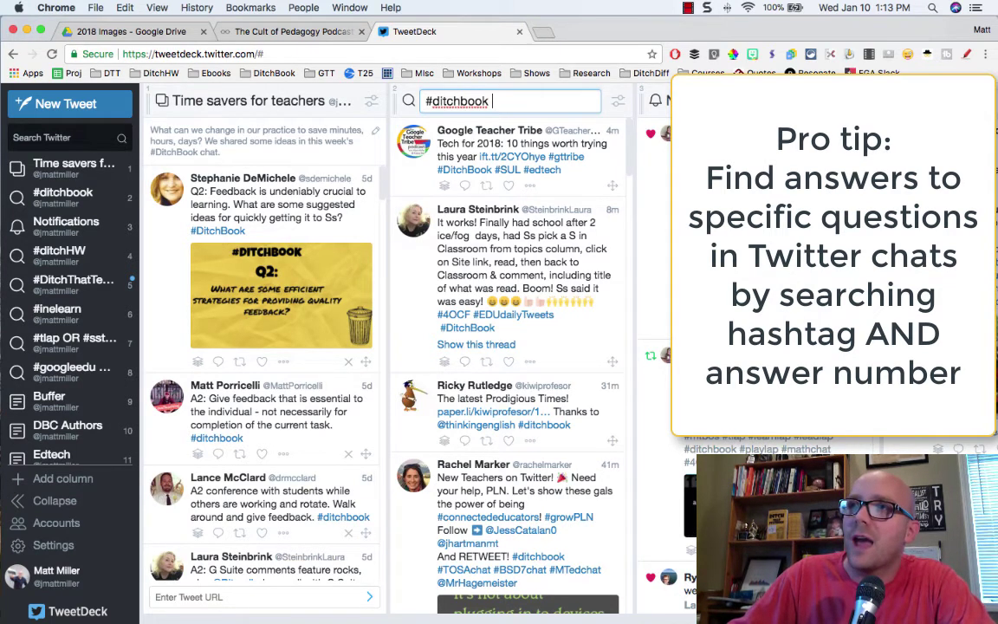
pyautogui.write('a1')
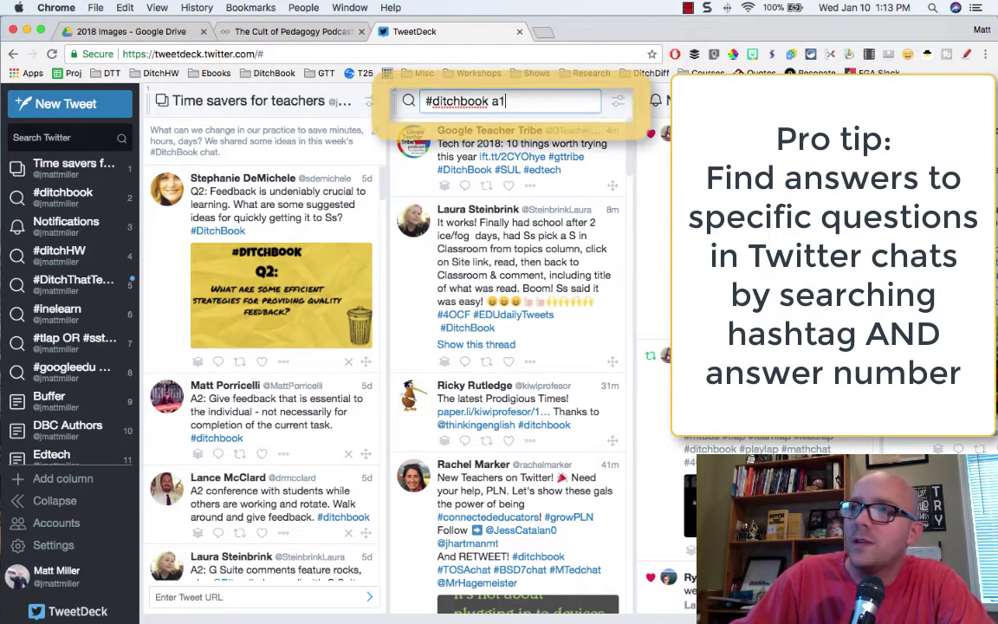
pyautogui.press('Return')
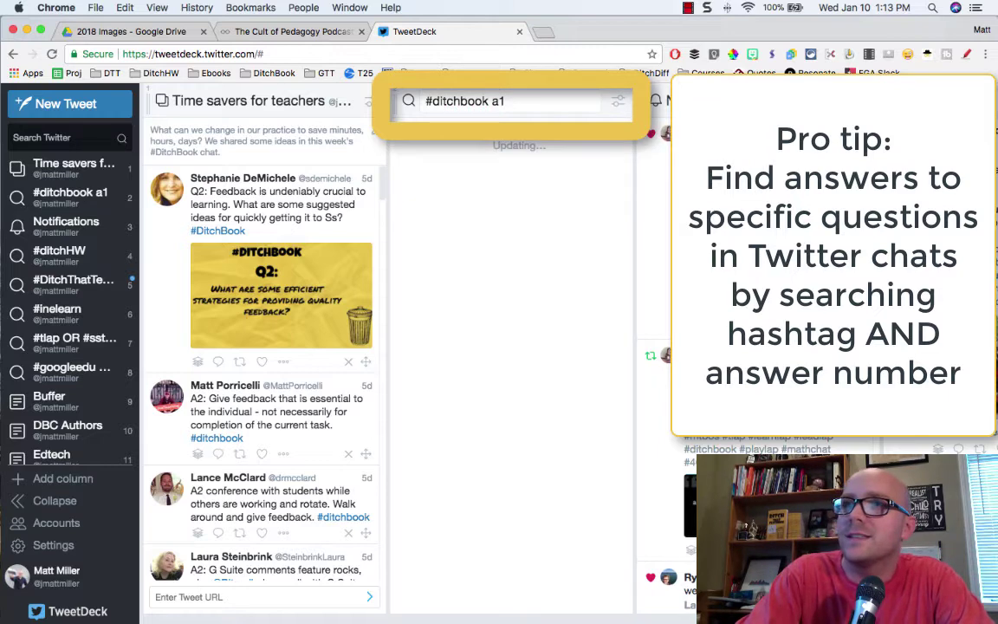
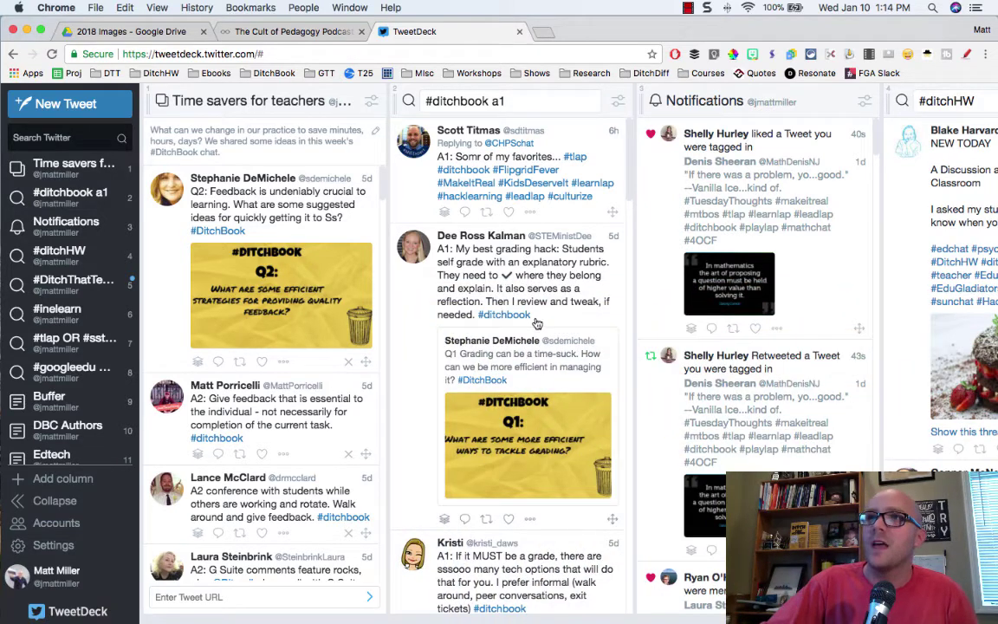
# Add the "If it MUST be a grade" A1 tweet to the Time savers for teachers collection and move it to the top
pyautogui.scroll(-5, 473, 400)
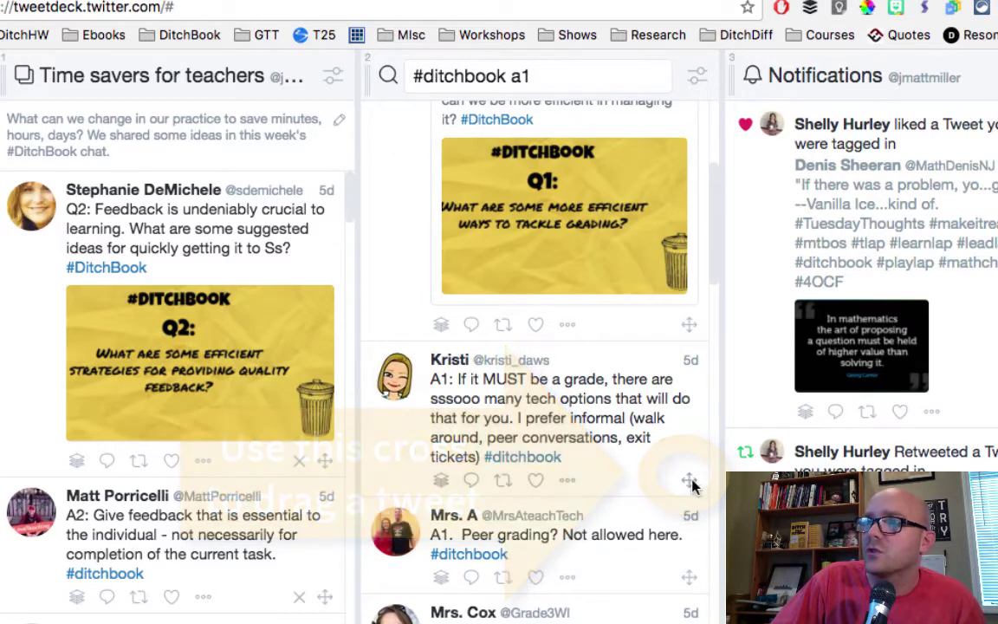
pyautogui.moveTo(690, 482); pyautogui.dragTo(303, 459)
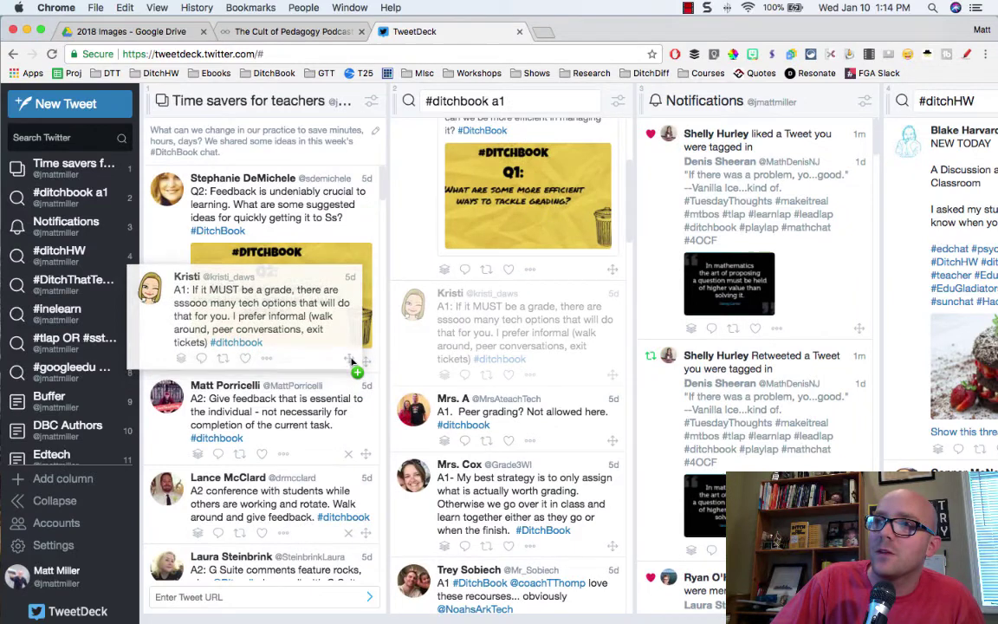
pyautogui.moveTo(351, 361); pyautogui.dragTo(325, 165)
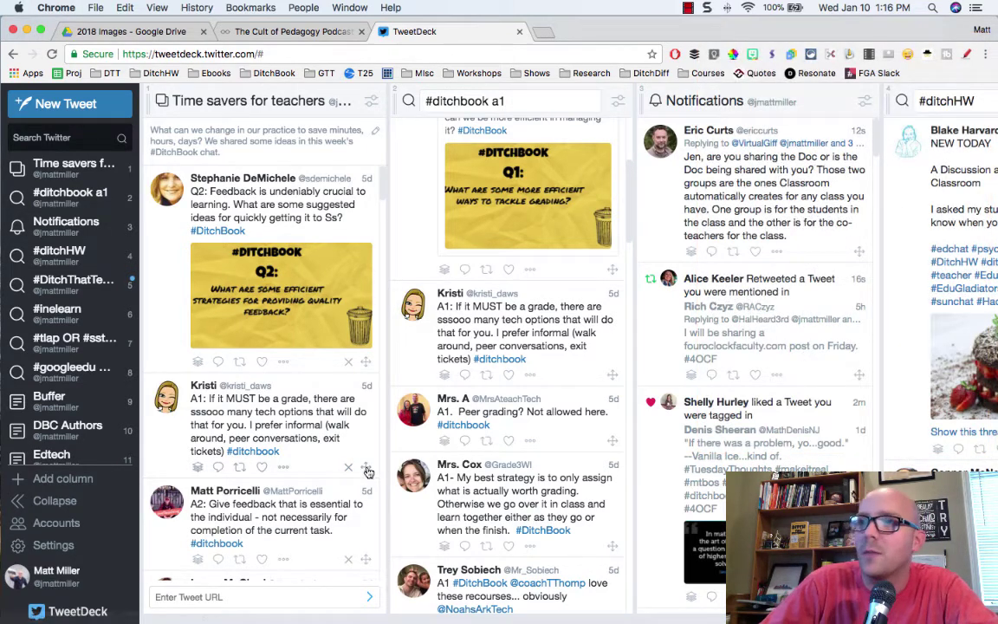
pyautogui.moveTo(367, 464); pyautogui.dragTo(373, 170)
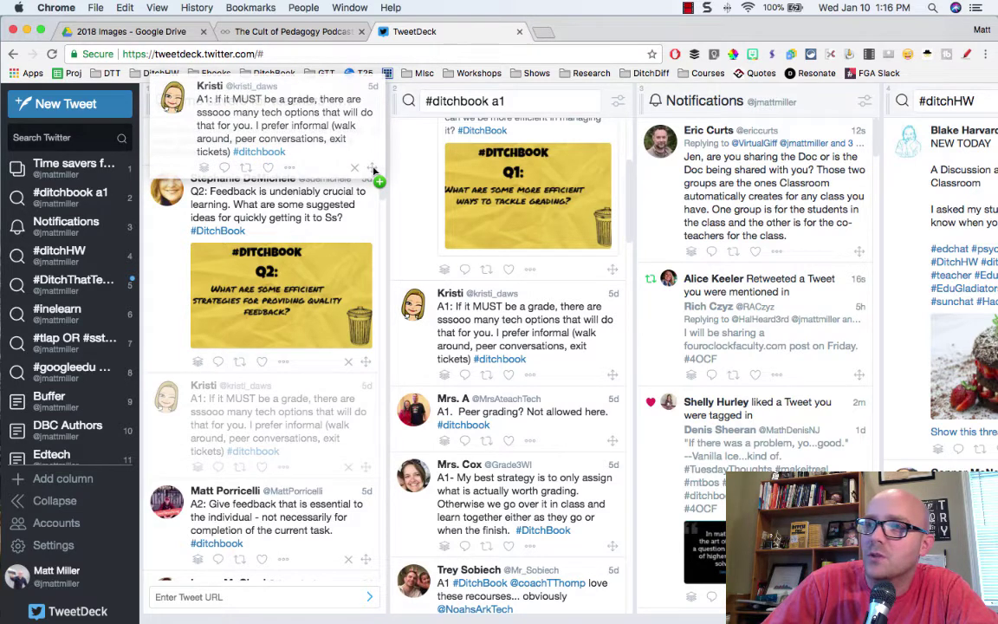
pyautogui.moveTo(373, 170); pyautogui.dragTo(362, 189)
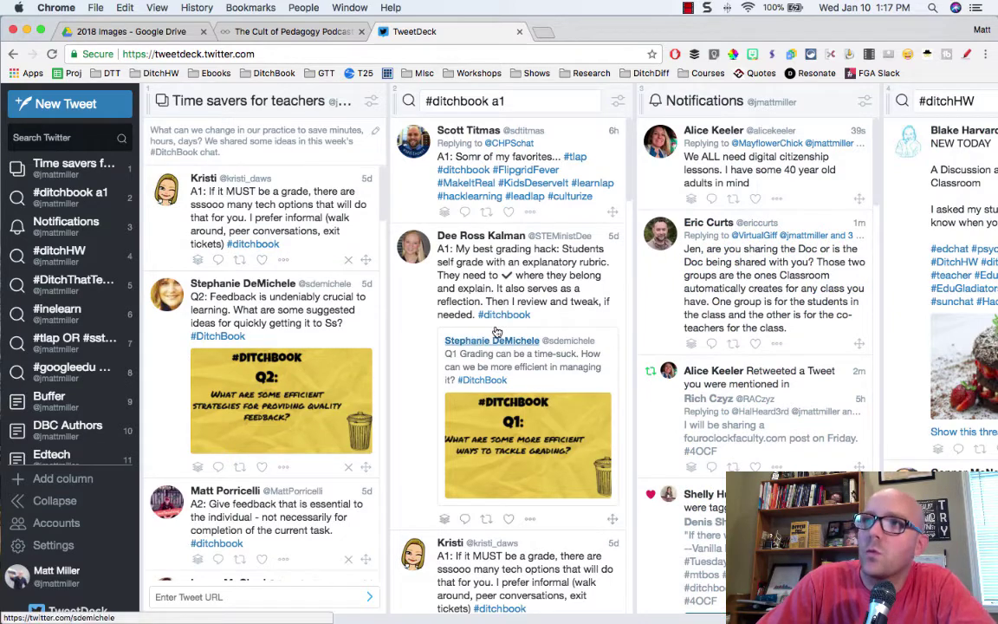
# Add the A1 tweets "My best strategy is to only assign" and "Let computers grade what they can" to the top of the collection
pyautogui.scroll(-5, 556, 384)
pyautogui.scroll(-3, 556, 384)
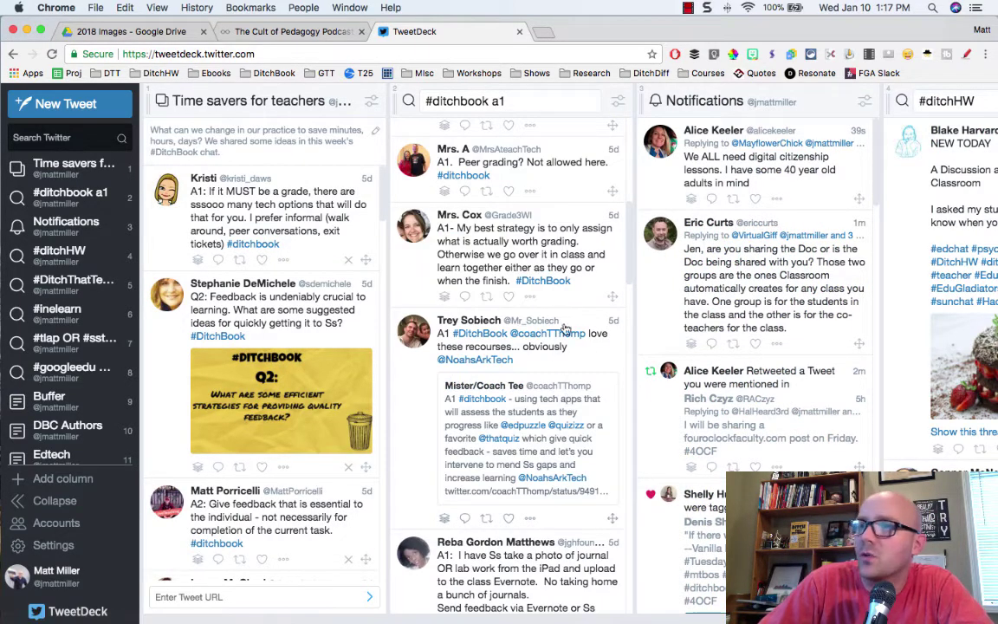
pyautogui.moveTo(612, 299); pyautogui.dragTo(341, 190)
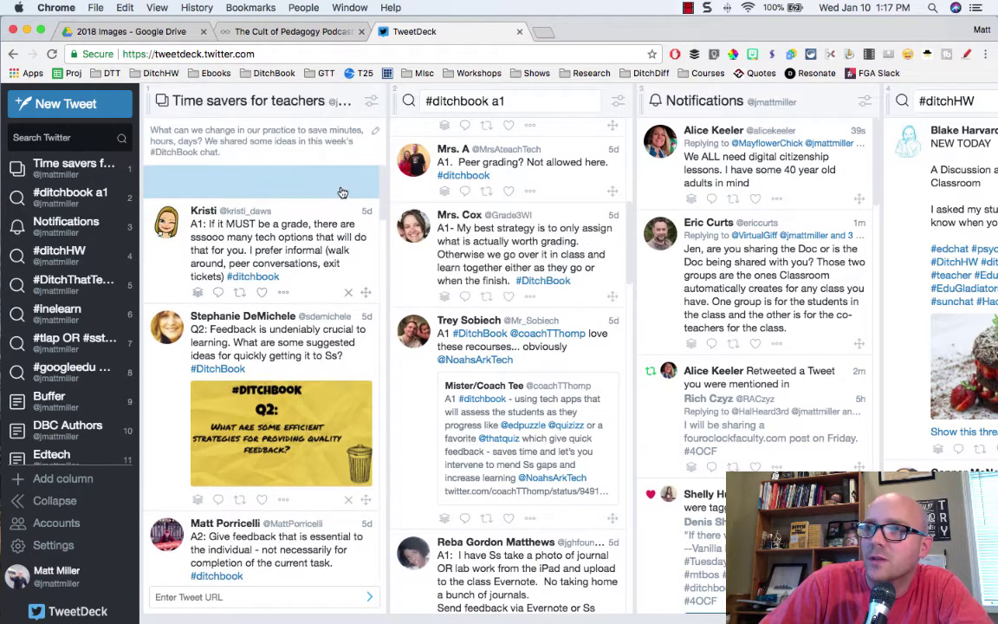
pyautogui.scroll(-5, 519, 421)
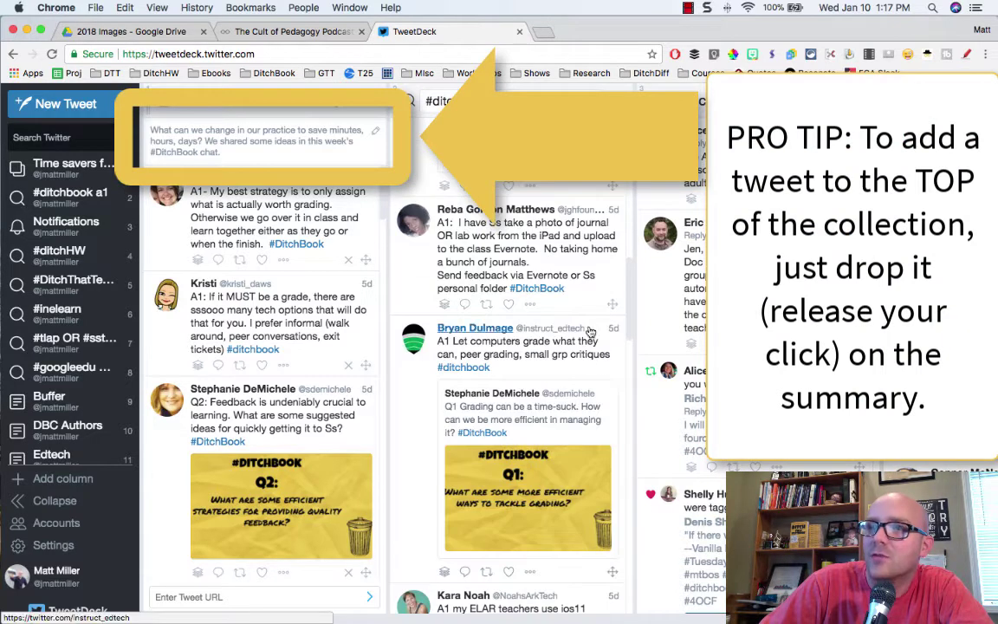
pyautogui.moveTo(610, 575); pyautogui.dragTo(322, 179)
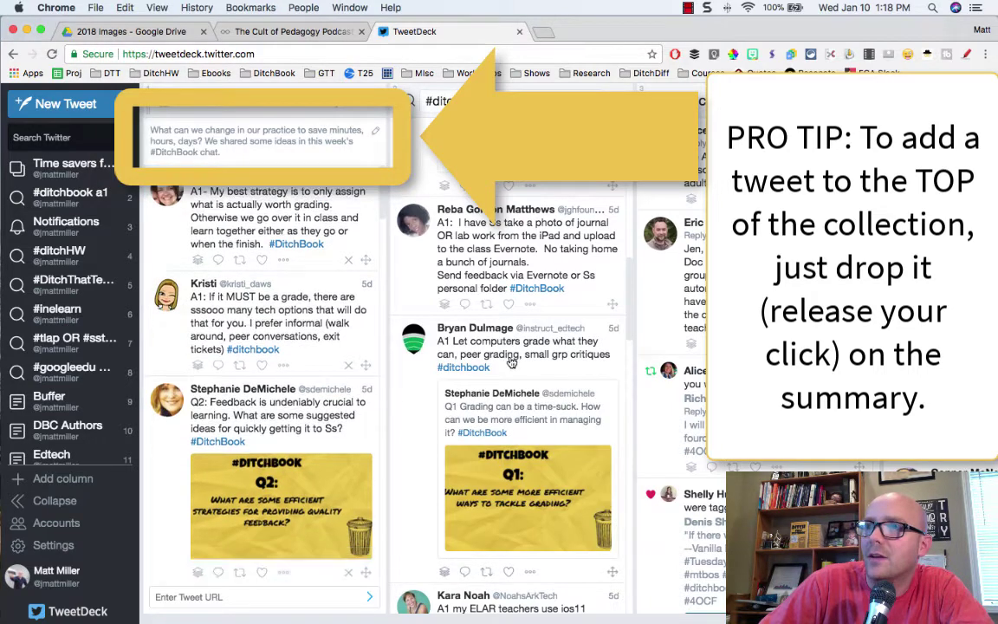
# Add the A1 tweet about self assessment and peer to peer checklists to the top of the Time savers for teachers collection
pyautogui.scroll(-5, 525, 380)
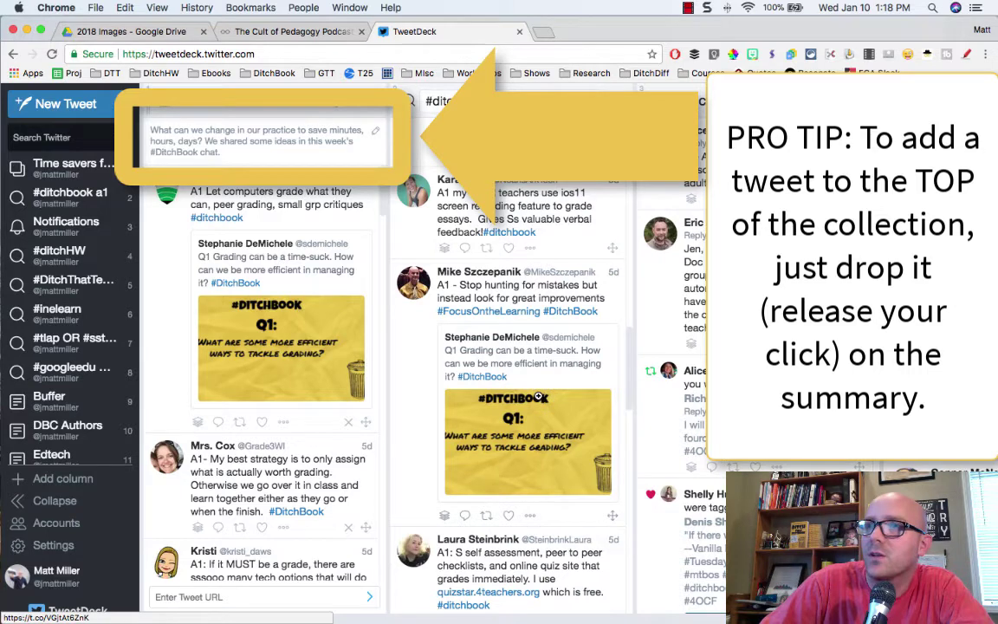
pyautogui.scroll(-3, 537, 396)
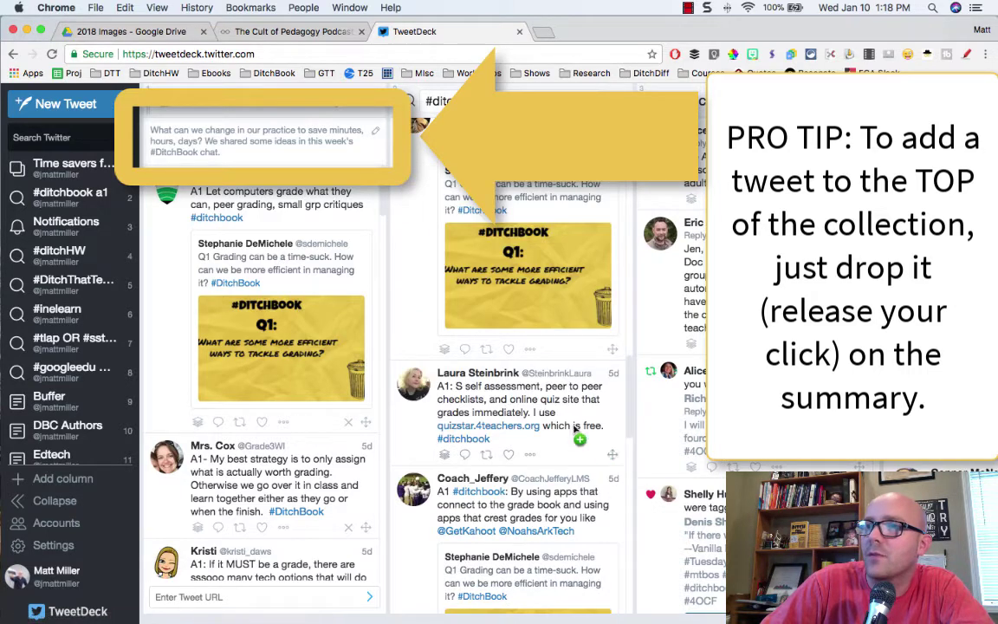
pyautogui.moveTo(574, 431); pyautogui.dragTo(312, 140)
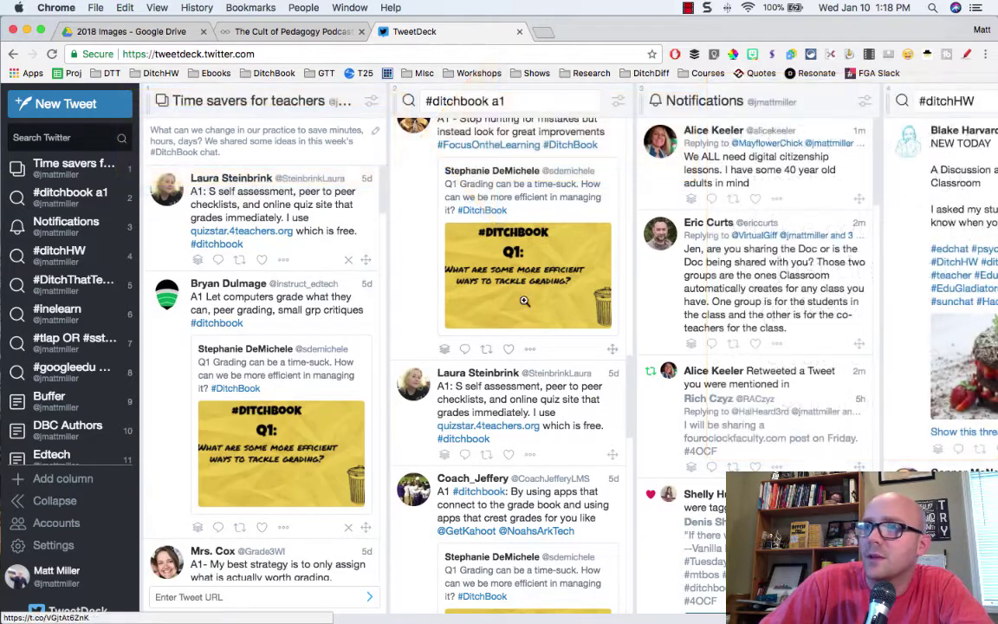
# Open the quoted Q1 question tweet about grading and place it at the top of the collection, above its answers
pyautogui.click(563, 197)
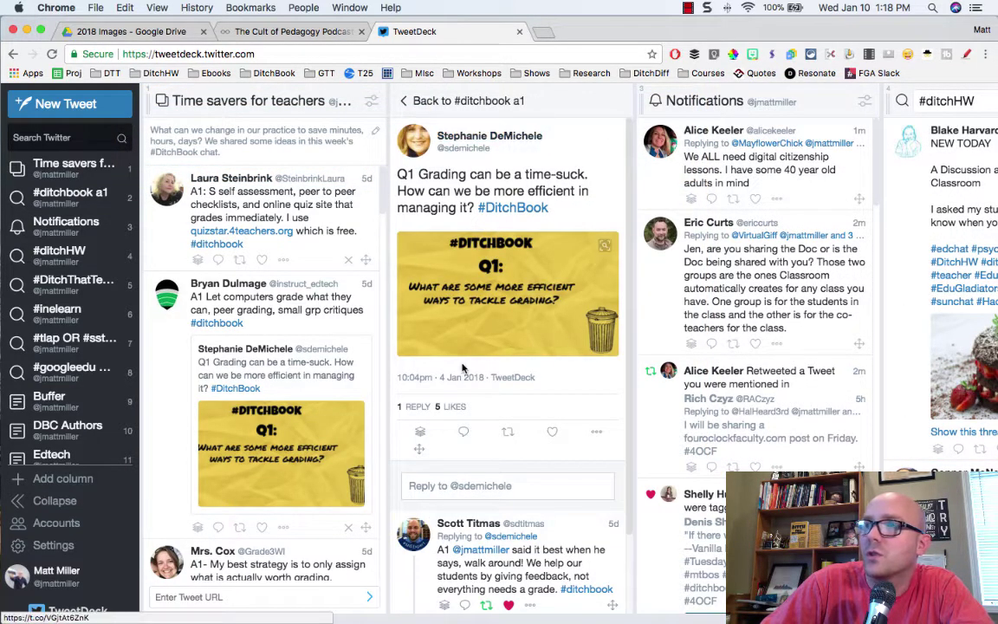
pyautogui.click(468, 101)
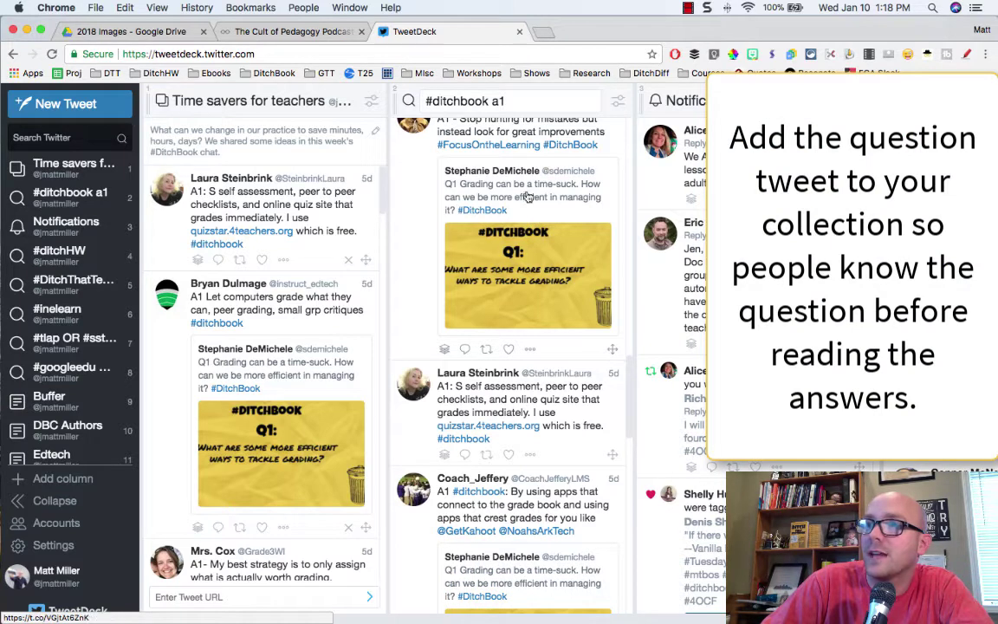
pyautogui.click(551, 186)
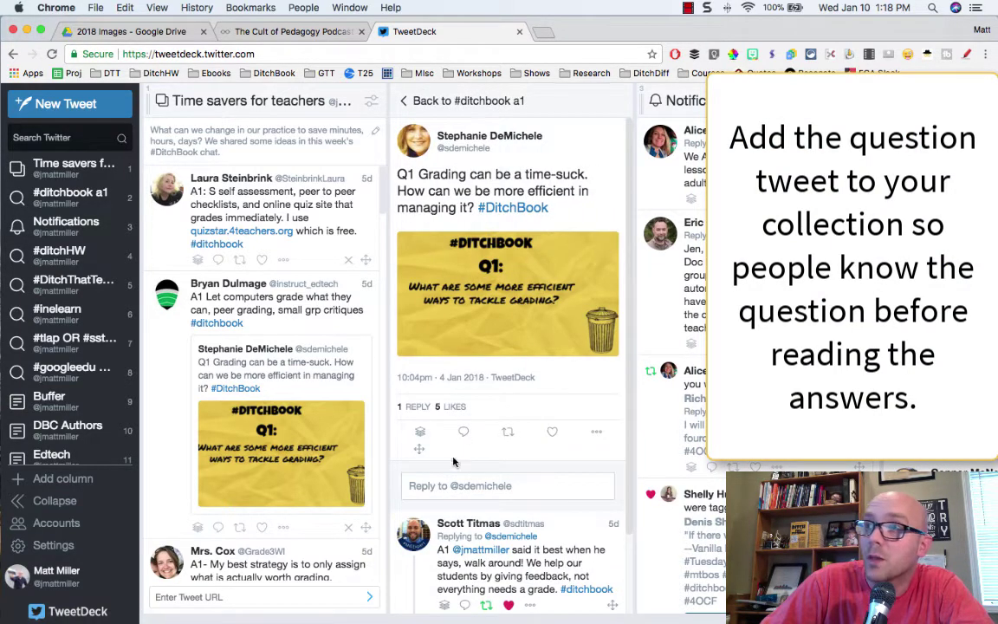
pyautogui.moveTo(419, 452); pyautogui.dragTo(216, 180)
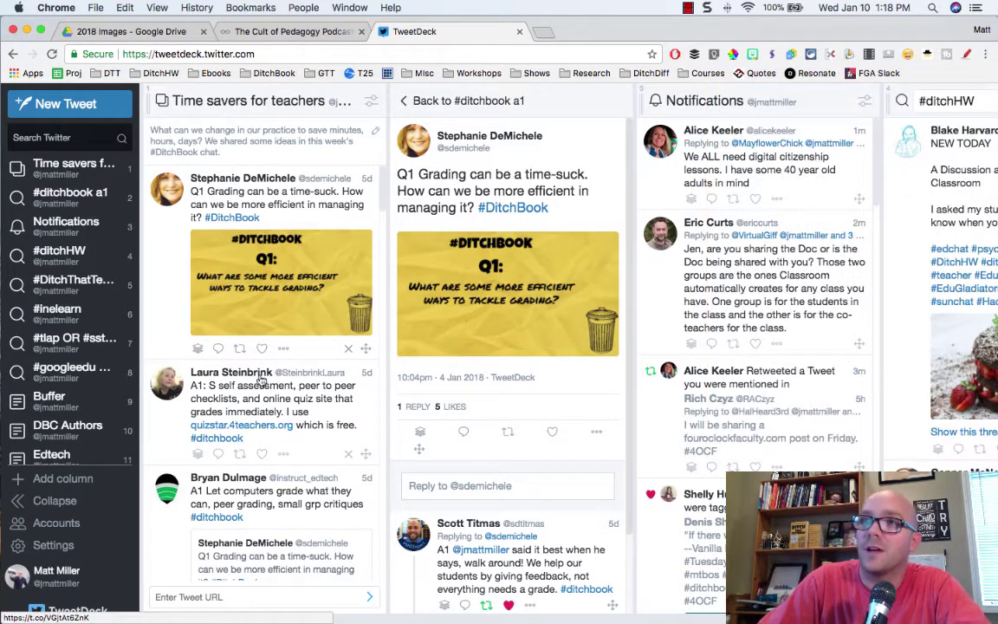
# Review the Time savers for teachers collection and choose to embed it from its sharing options
pyautogui.scroll(-5, 259, 389)
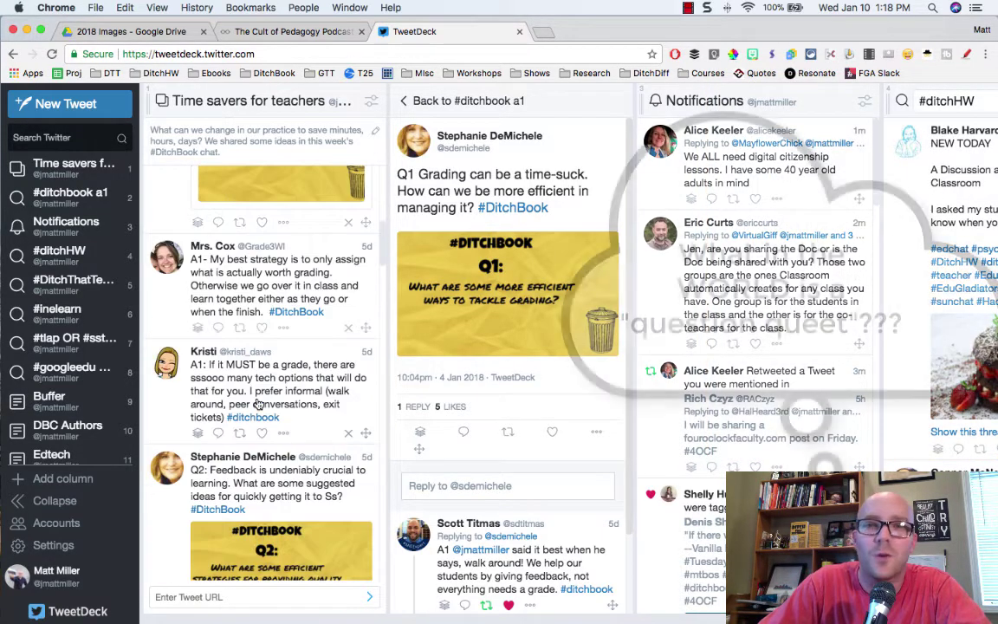
pyautogui.scroll(-4, 258, 403)
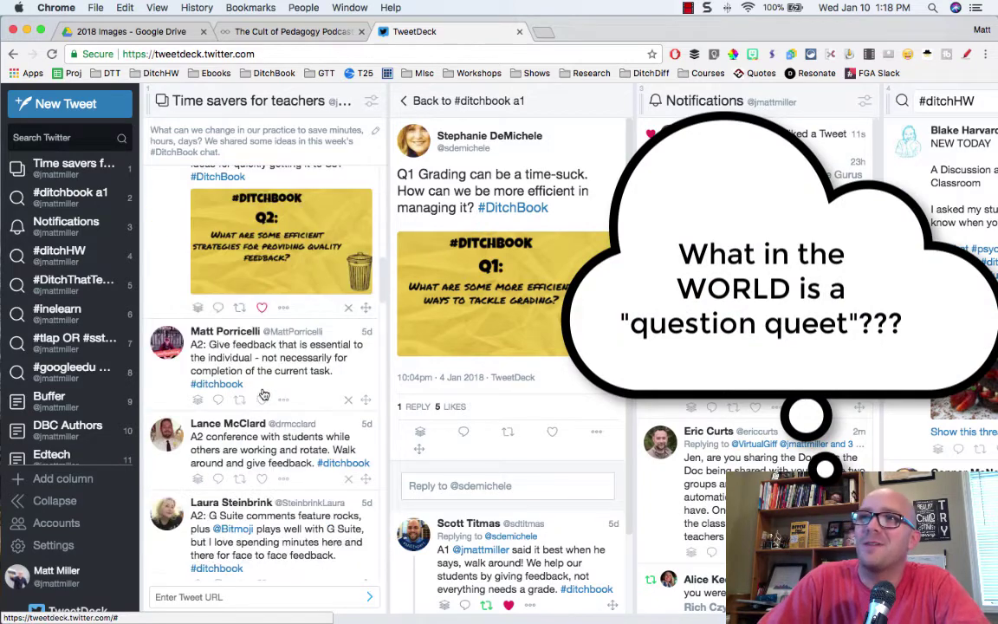
pyautogui.scroll(-10, 255, 487)
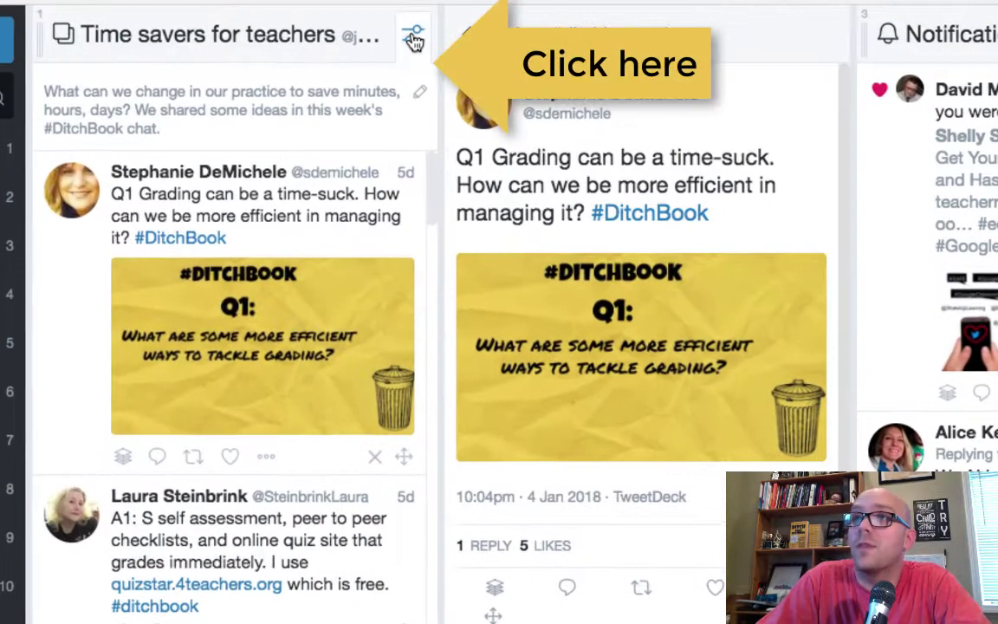
pyautogui.click(372, 105)
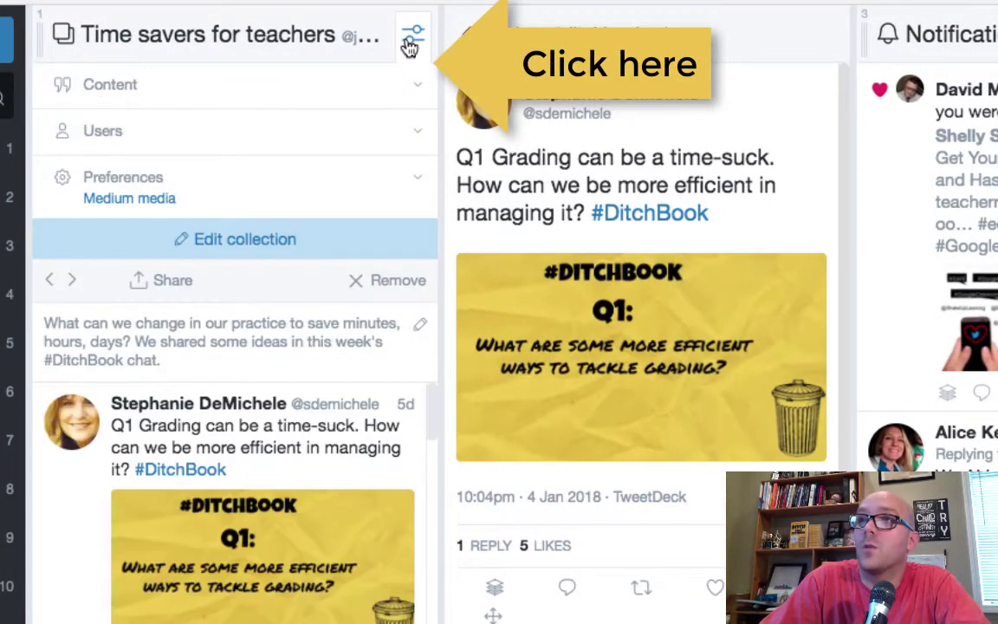
pyautogui.click(160, 285)
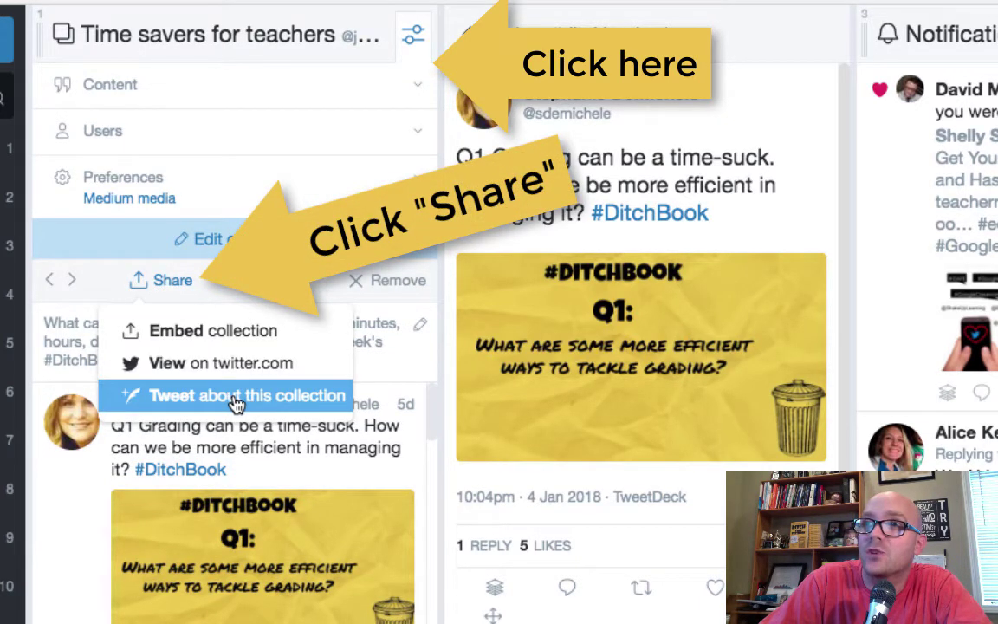
pyautogui.click(184, 334)
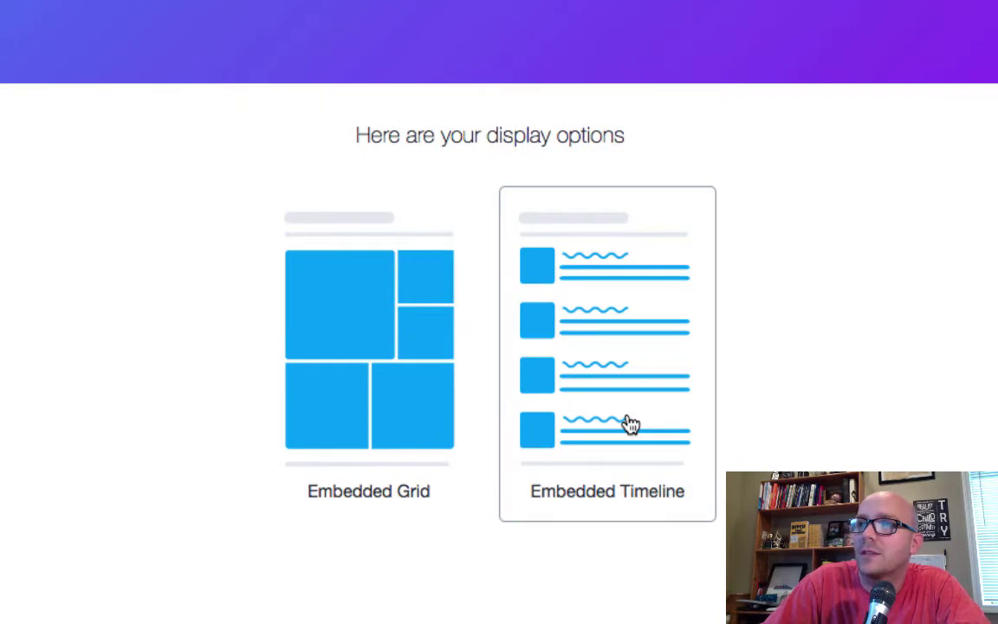
# Choose the Embedded Timeline display for the collection and set its link color to yellow, #FAB81E, in the customization options
pyautogui.click(628, 425)
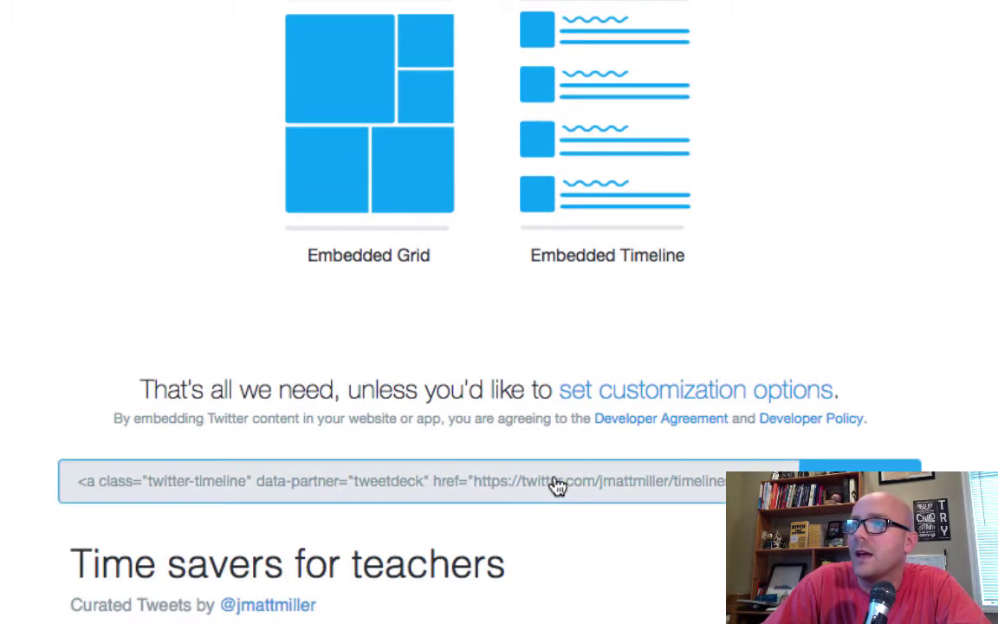
pyautogui.click(690, 393)
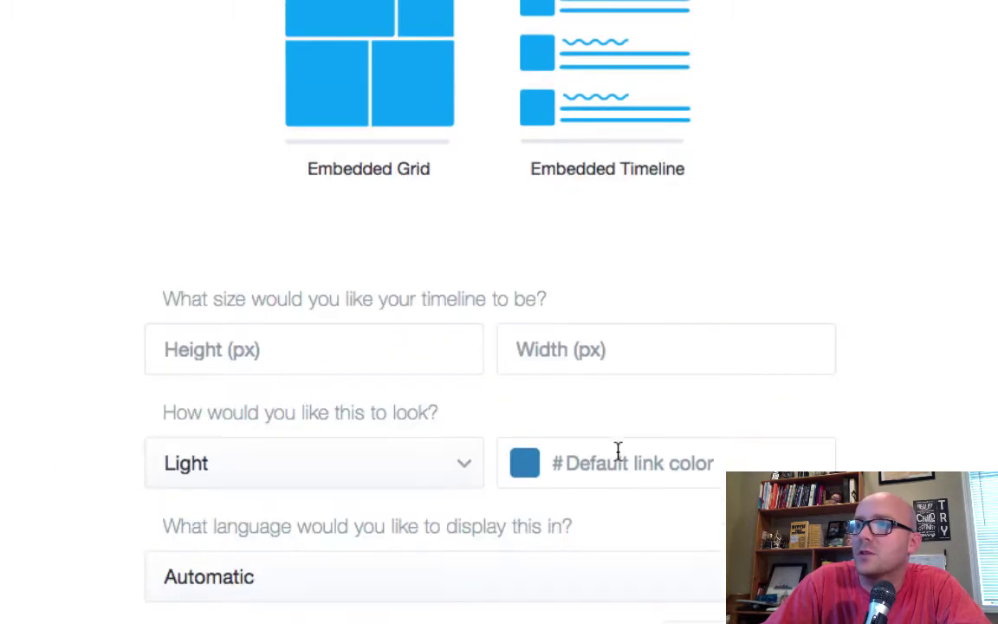
pyautogui.click(644, 461)
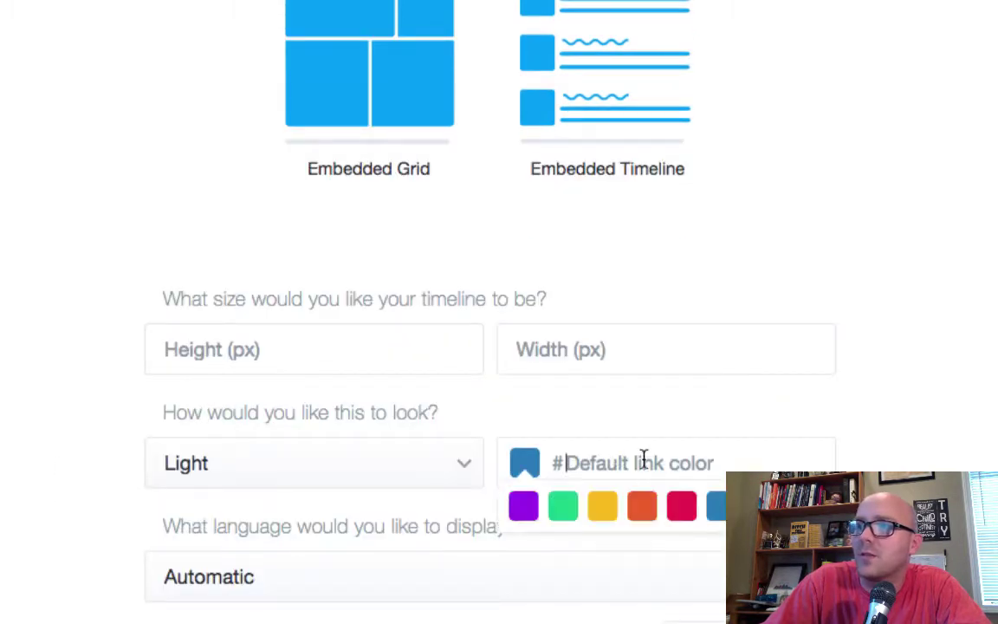
pyautogui.click(611, 518)
pyautogui.scroll(-5, 587, 442)
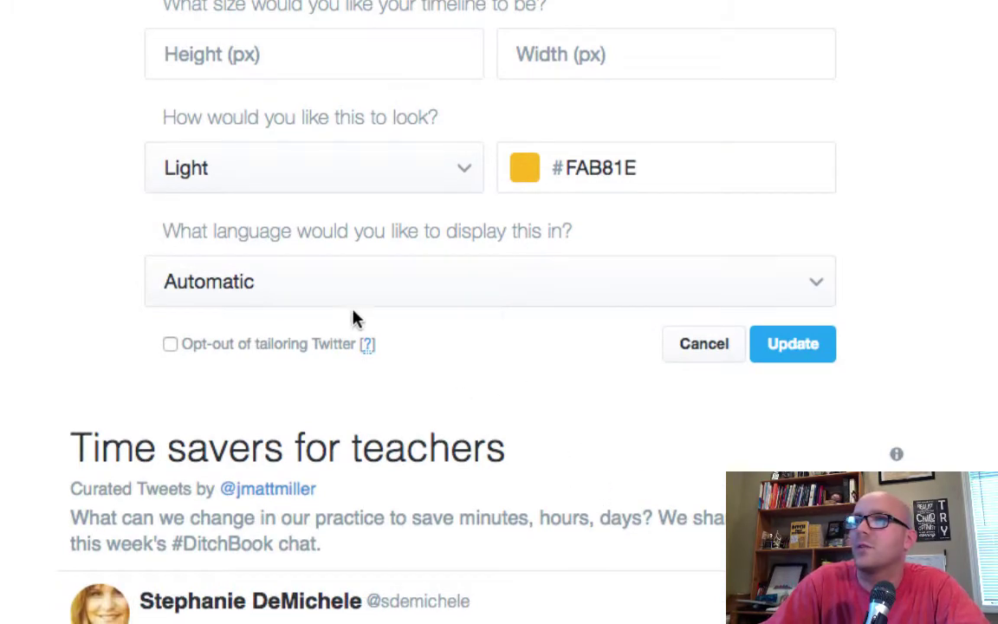
pyautogui.scroll(1, 416, 377)
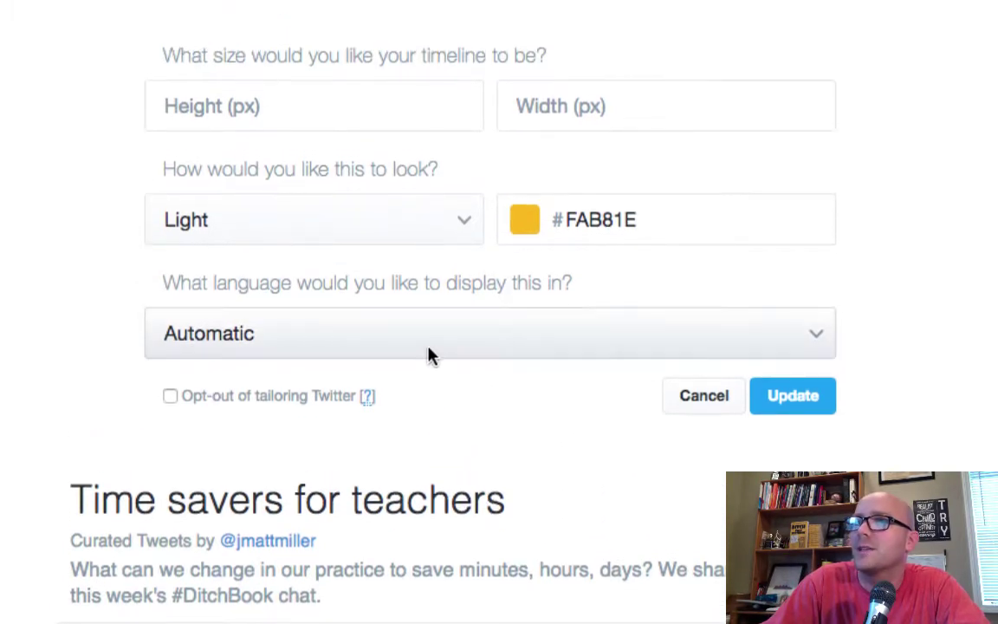
pyautogui.scroll(3, 459, 381)
pyautogui.scroll(2, 499, 418)
pyautogui.scroll(-6, 500, 418)
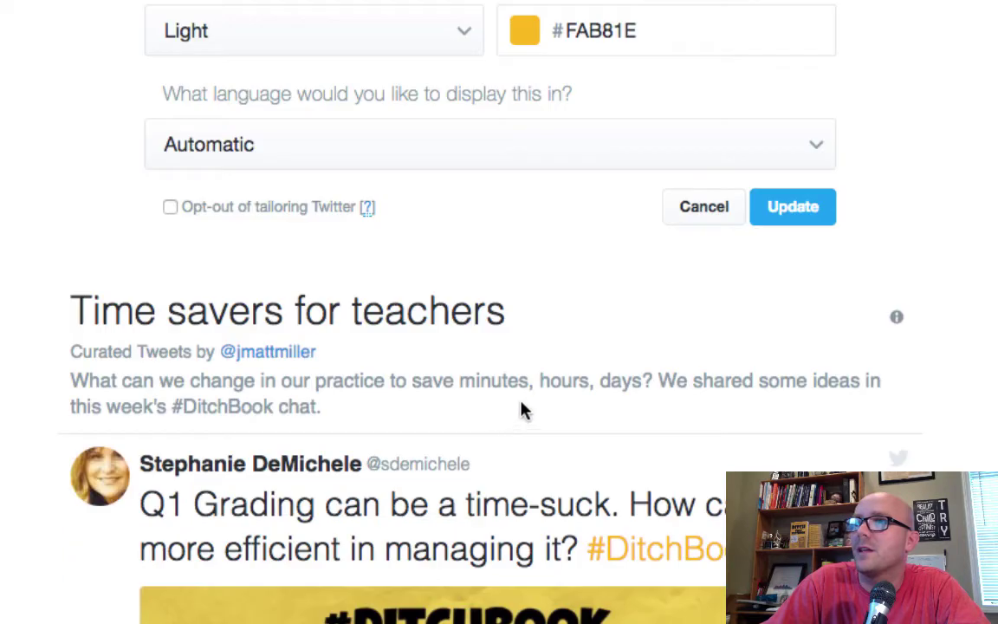
# Apply the timeline customization, copy the generated embed code, and dismiss the copy confirmation
pyautogui.click(806, 232)
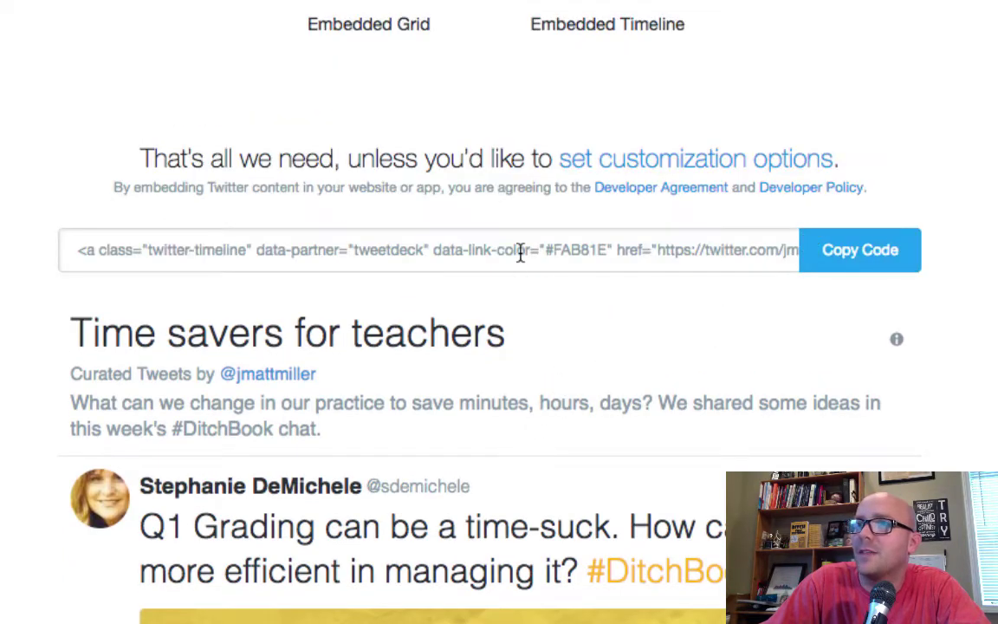
pyautogui.click(521, 252)
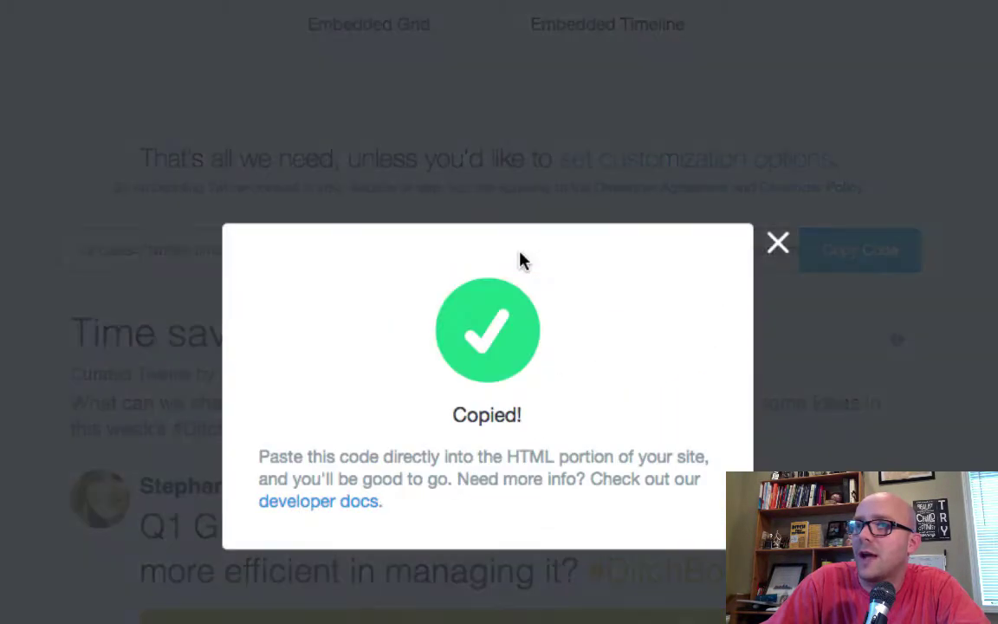
pyautogui.click(780, 246)
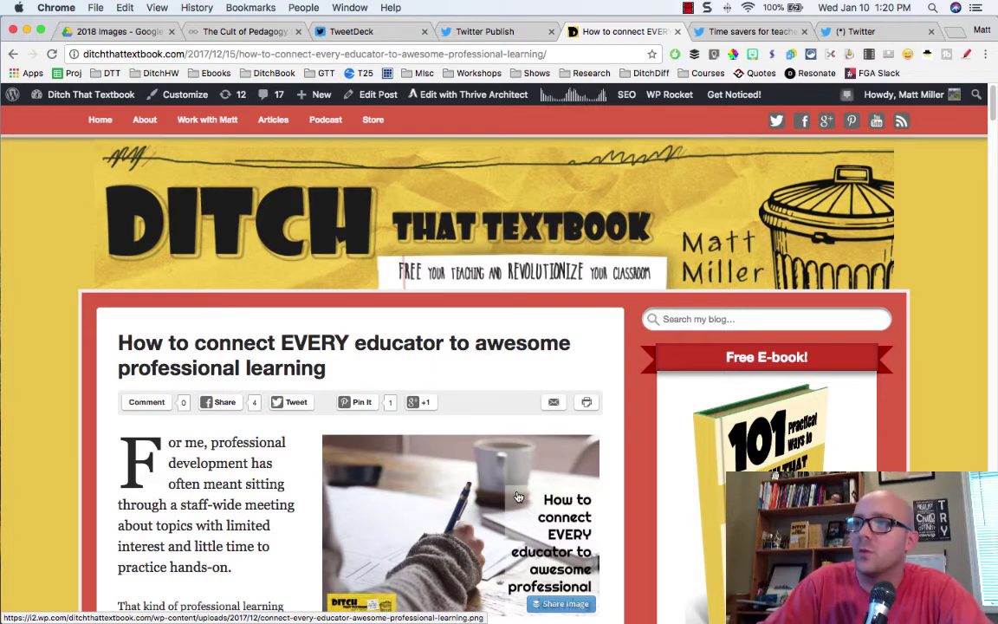
# Examine how the A+ Professional Learning collection is embedded in the Ditch That Textbook blog post, from its heading through the Q3 tweet
pyautogui.scroll(-5, 560, 485)
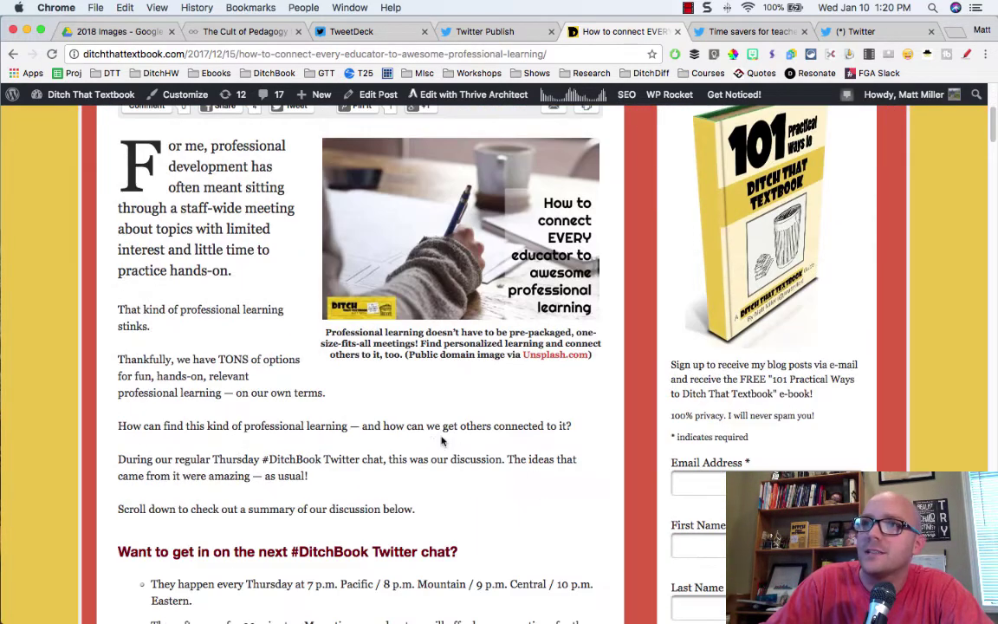
pyautogui.scroll(-10, 297, 325)
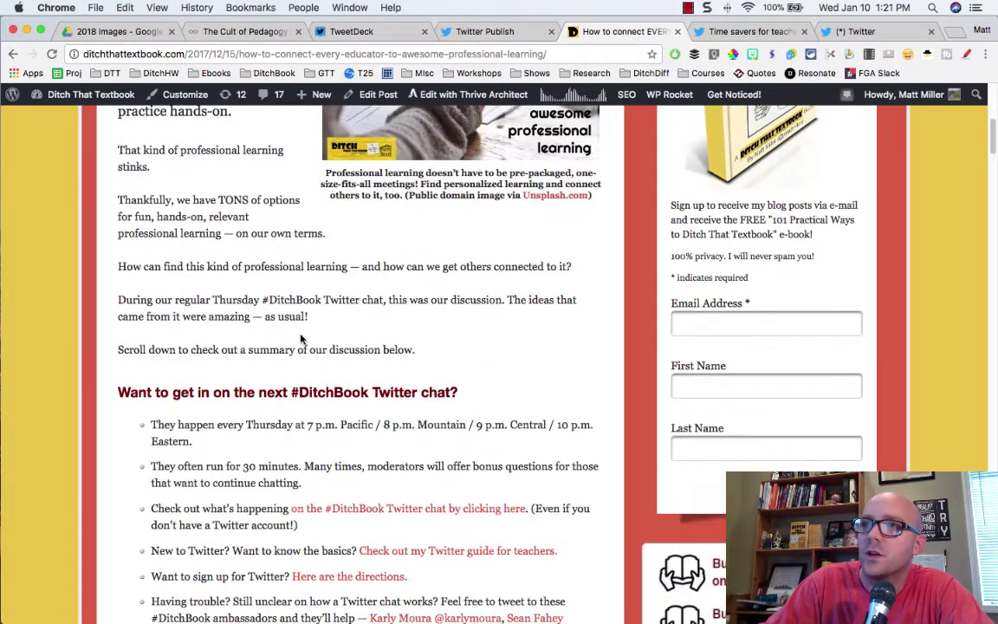
pyautogui.scroll(-8, 124, 433)
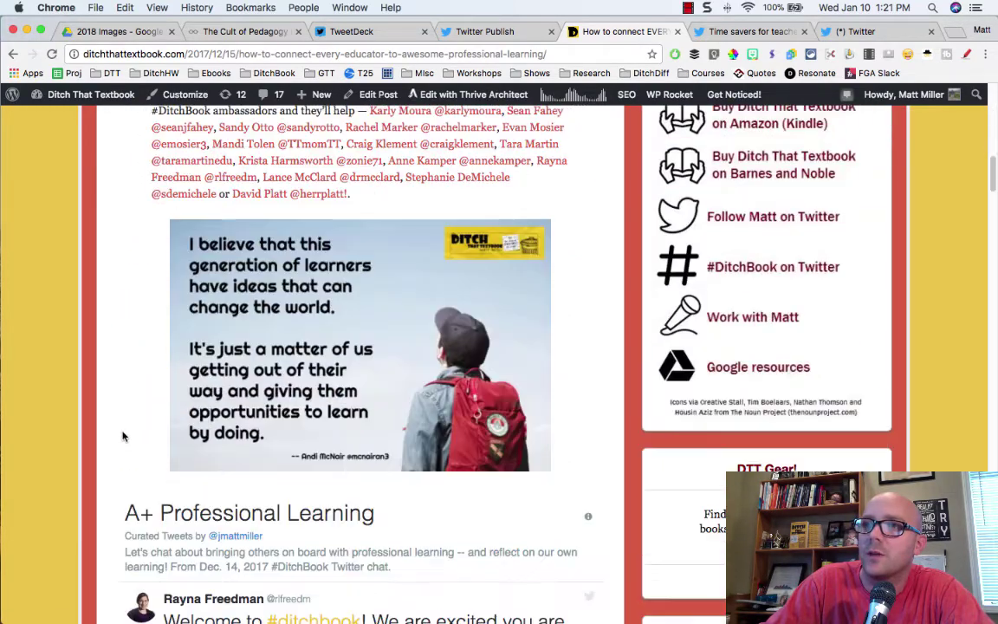
pyautogui.scroll(-2, 99, 448)
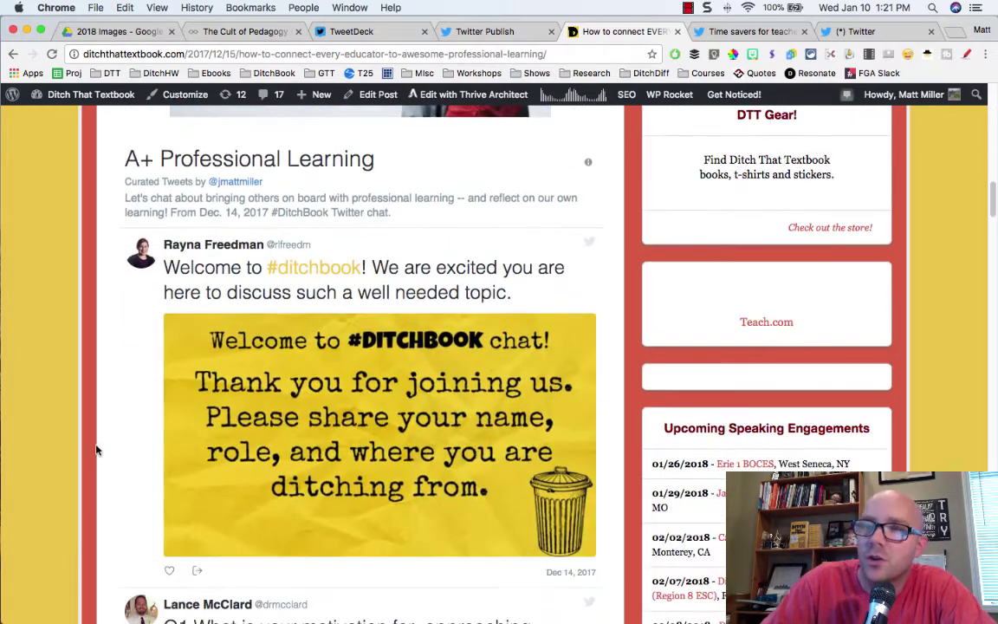
pyautogui.scroll(-2, 93, 450)
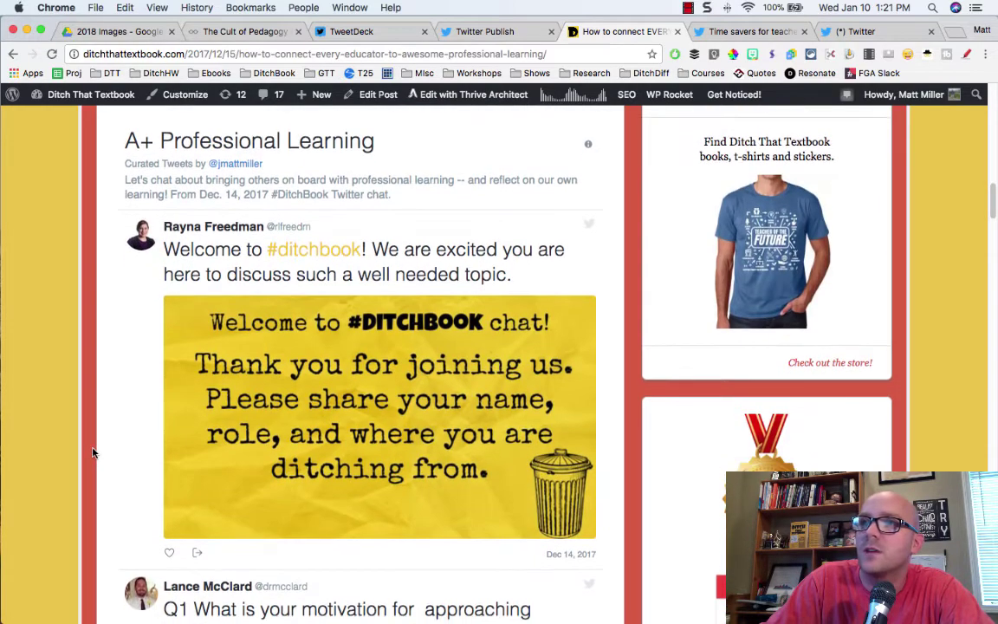
pyautogui.scroll(-12, 93, 452)
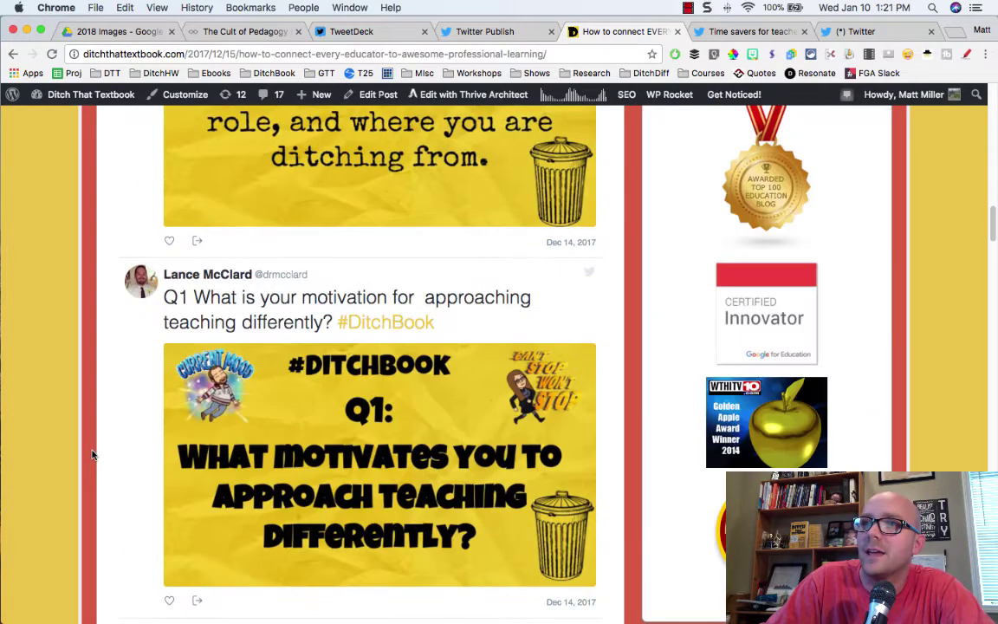
pyautogui.scroll(-15, 93, 457)
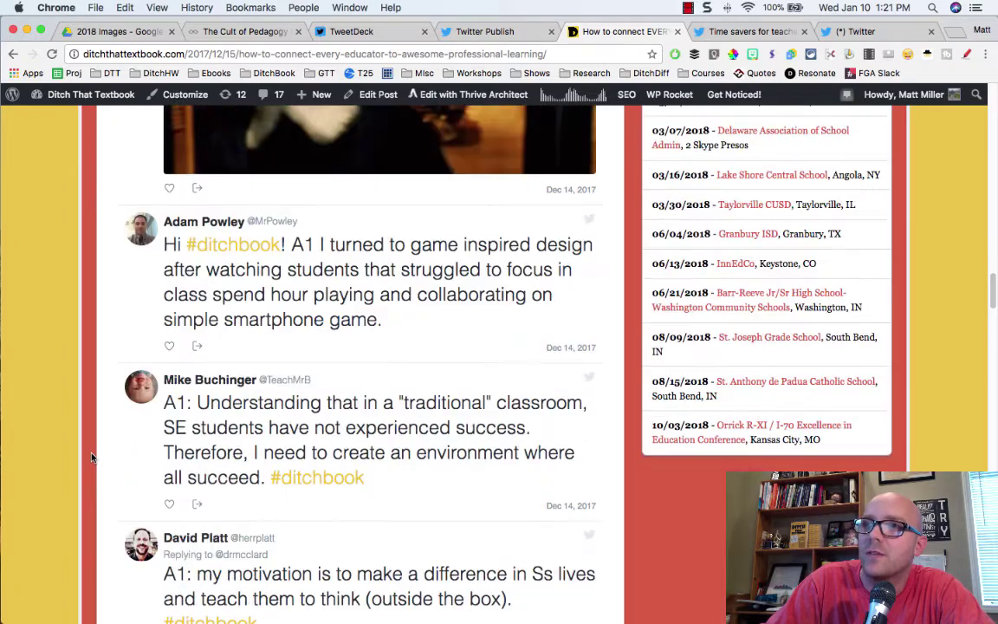
pyautogui.scroll(-12, 93, 459)
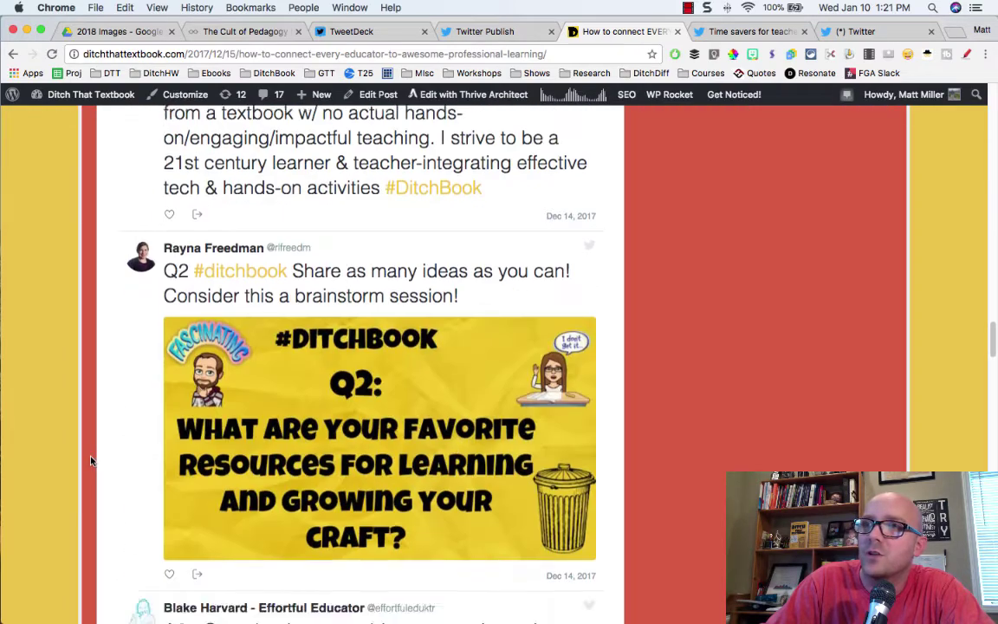
pyautogui.scroll(-13, 93, 459)
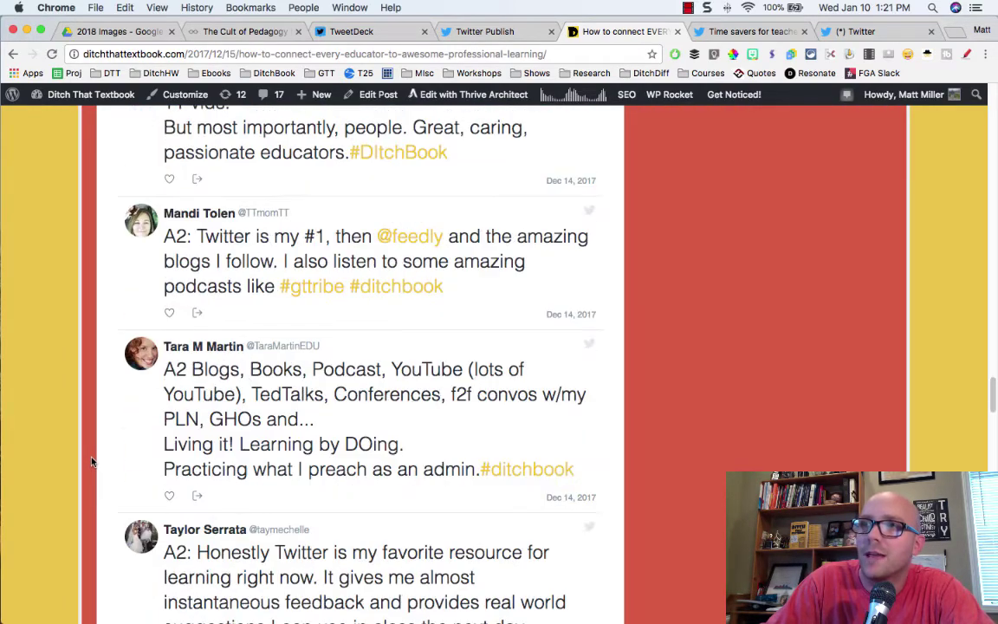
pyautogui.scroll(-8, 92, 463)
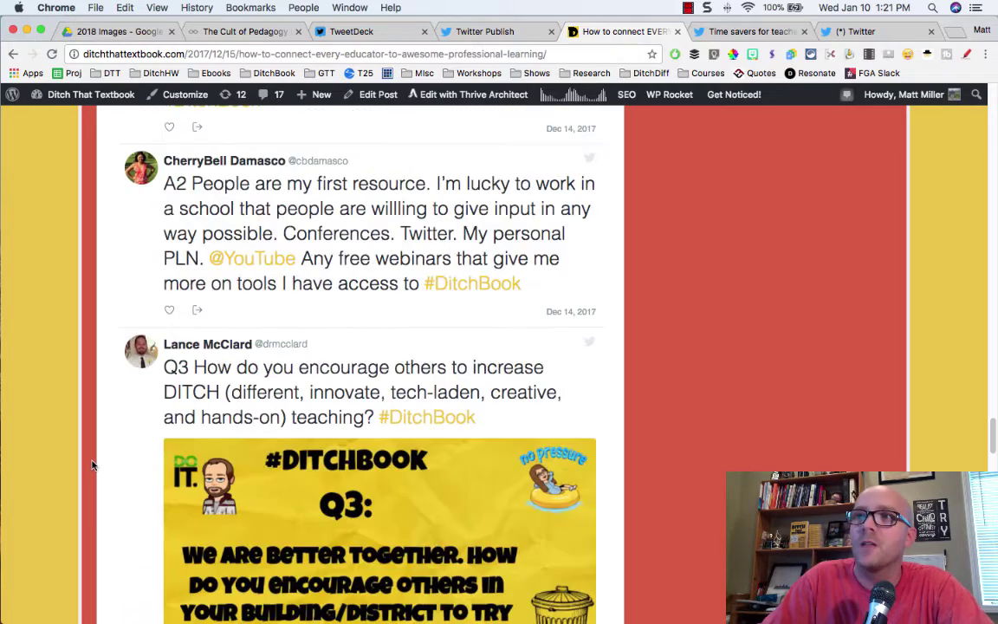